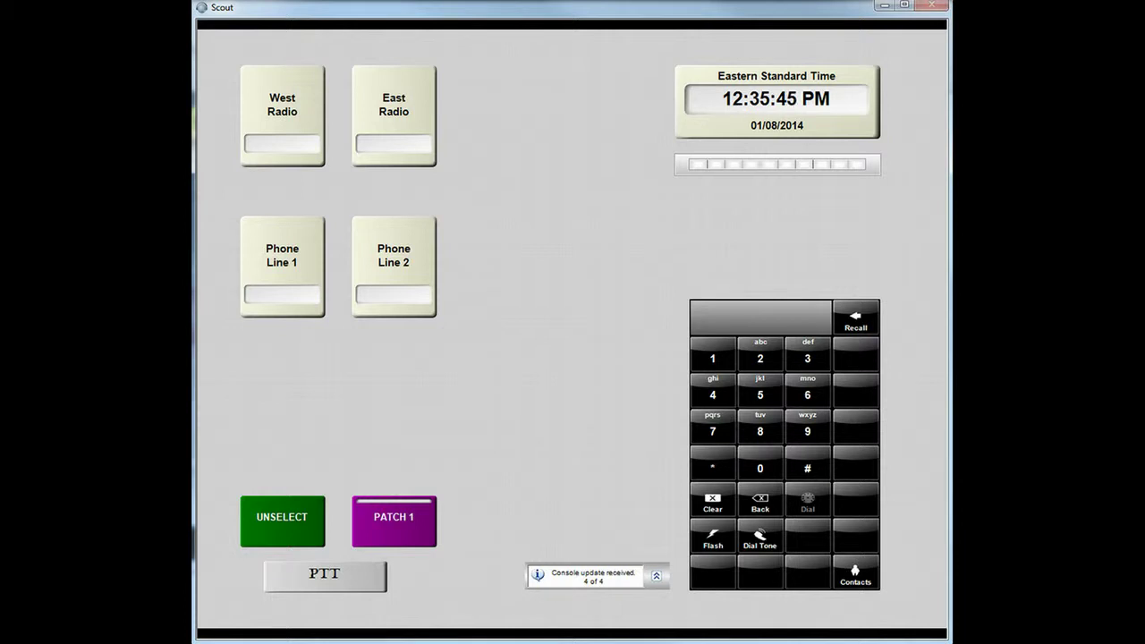
Set West Radio and Phone Line 1 to Select and East Radio to Unselect, and activate Phone Line 2
{"action": "left_click", "coordinate": [304, 114]}
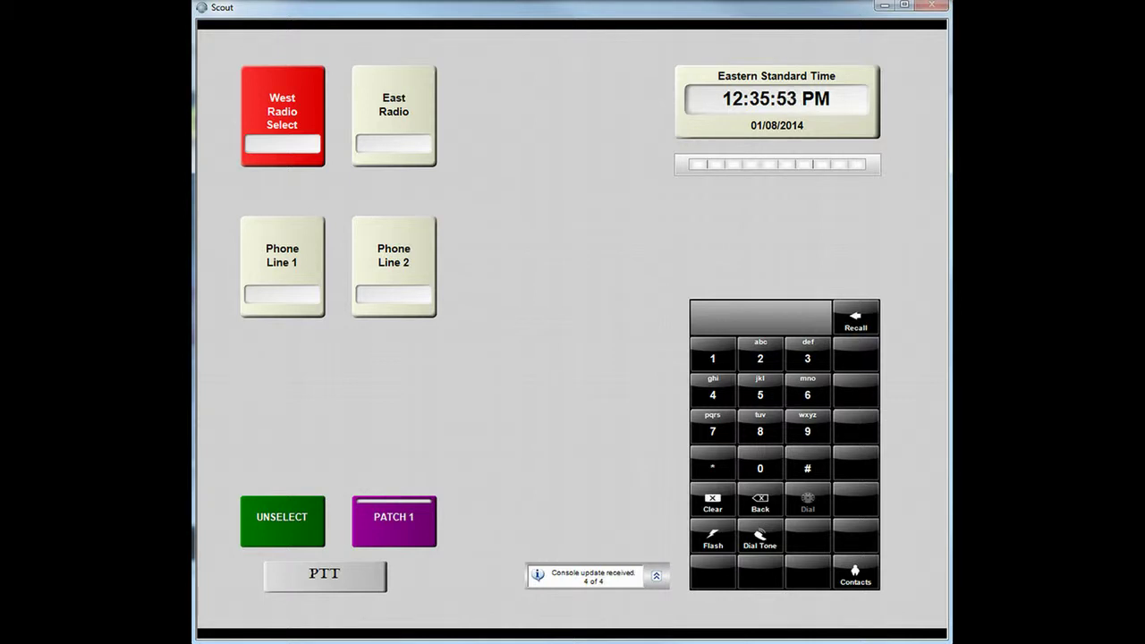
{"action": "left_click", "coordinate": [257, 517]}
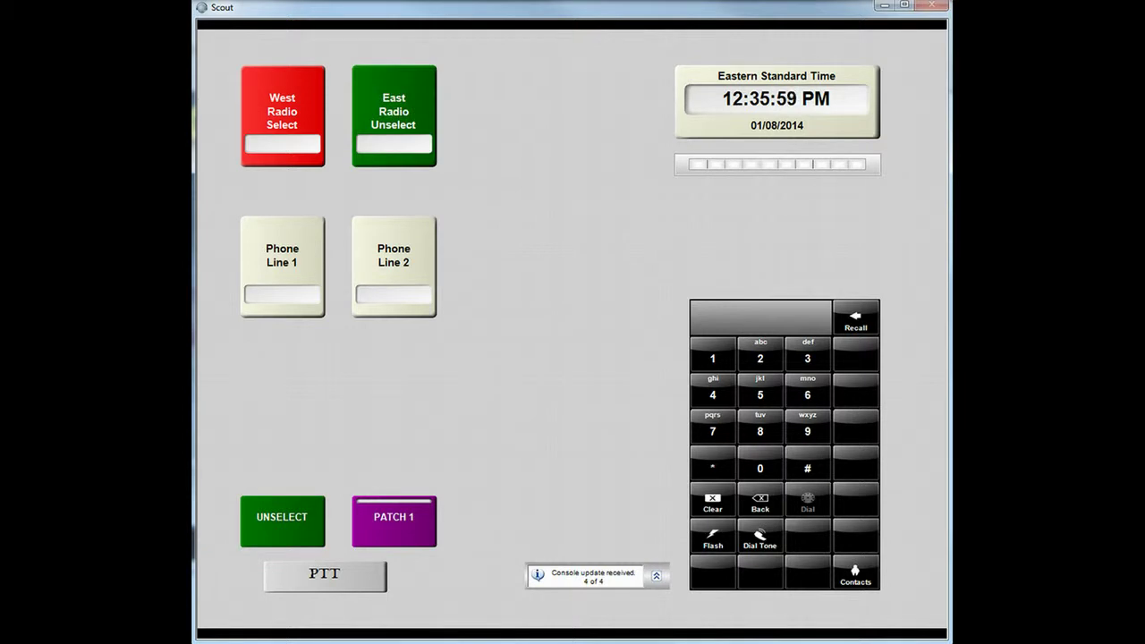
{"action": "left_click", "coordinate": [279, 255]}
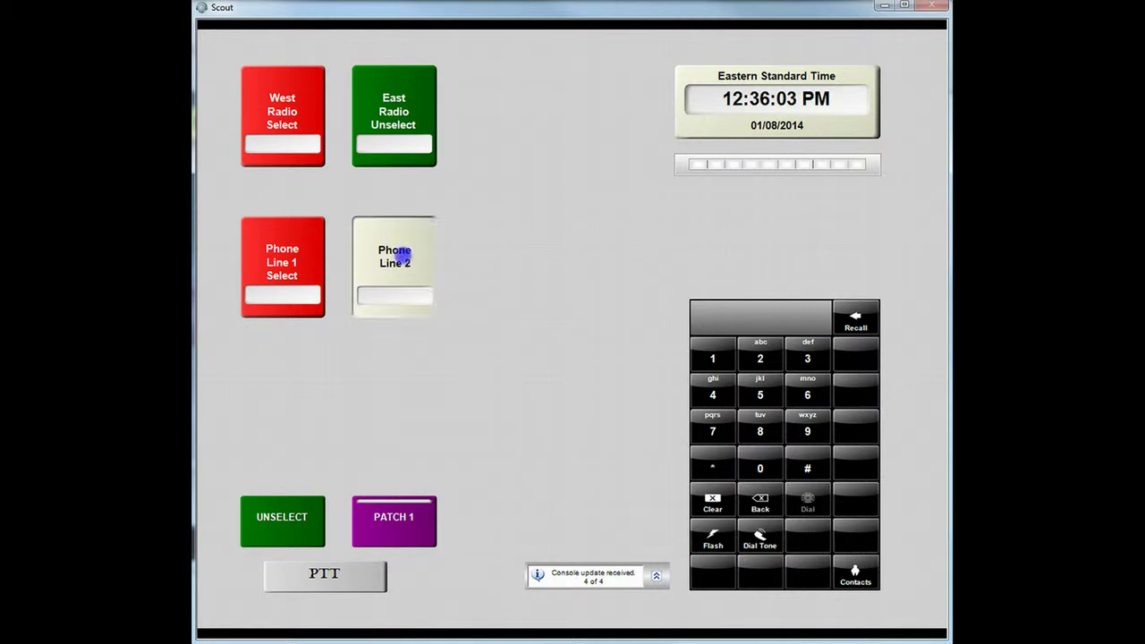
{"action": "left_click", "coordinate": [393, 250]}
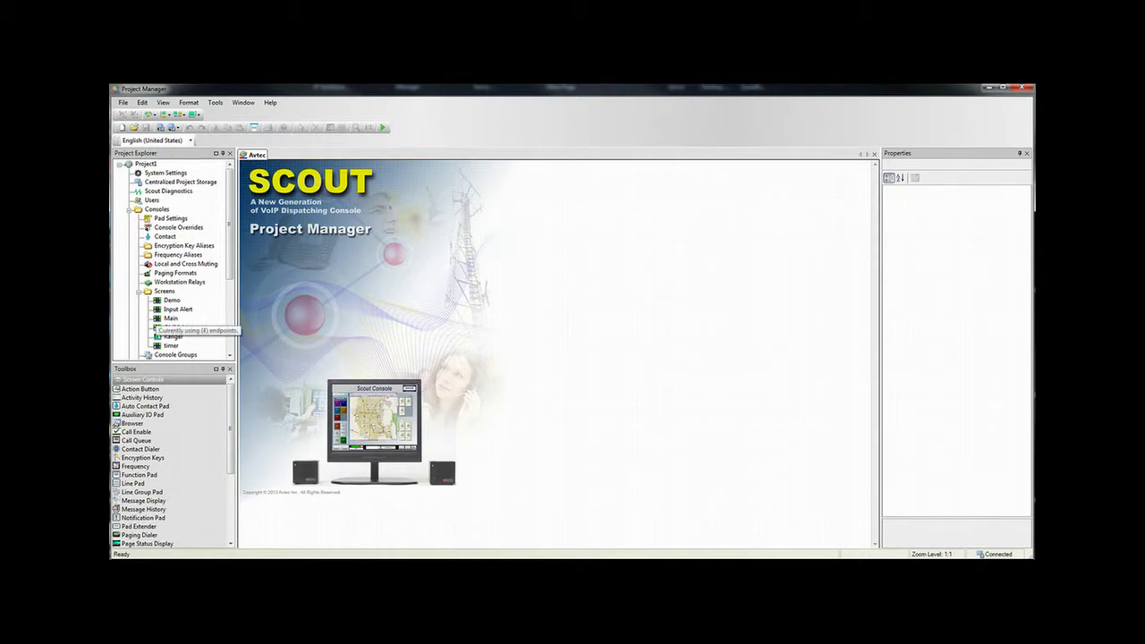
Open the Main console screen in Project Manager and look over its whole layout
{"action": "double_click", "coordinate": [169, 318]}
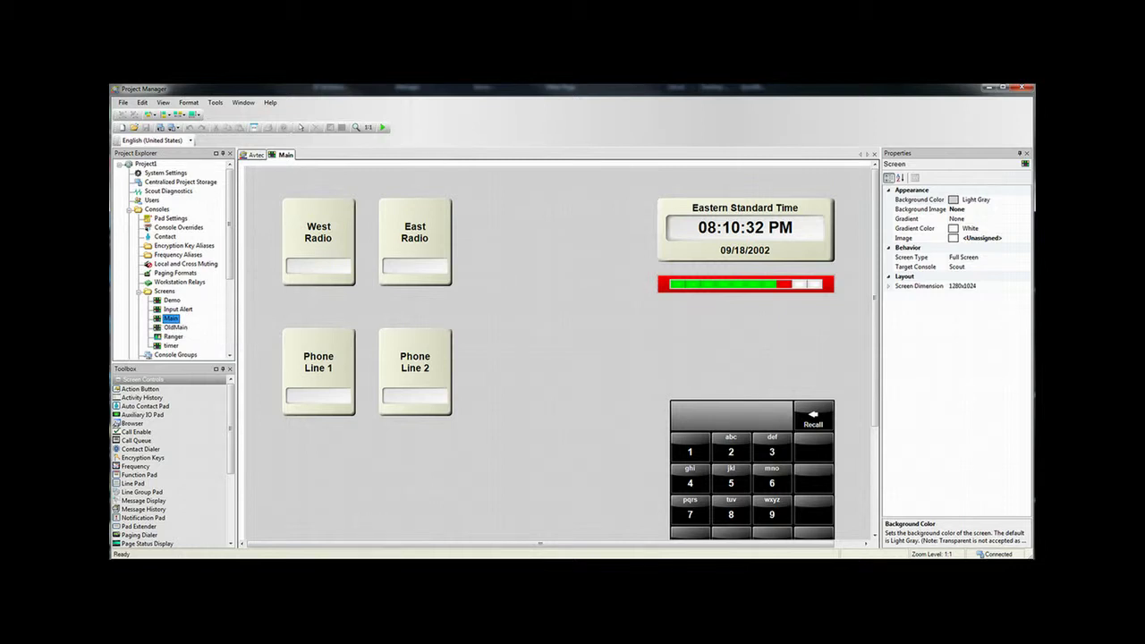
{"action": "scroll", "coordinate": [559, 349], "scroll_direction": "down", "scroll_amount": 3}
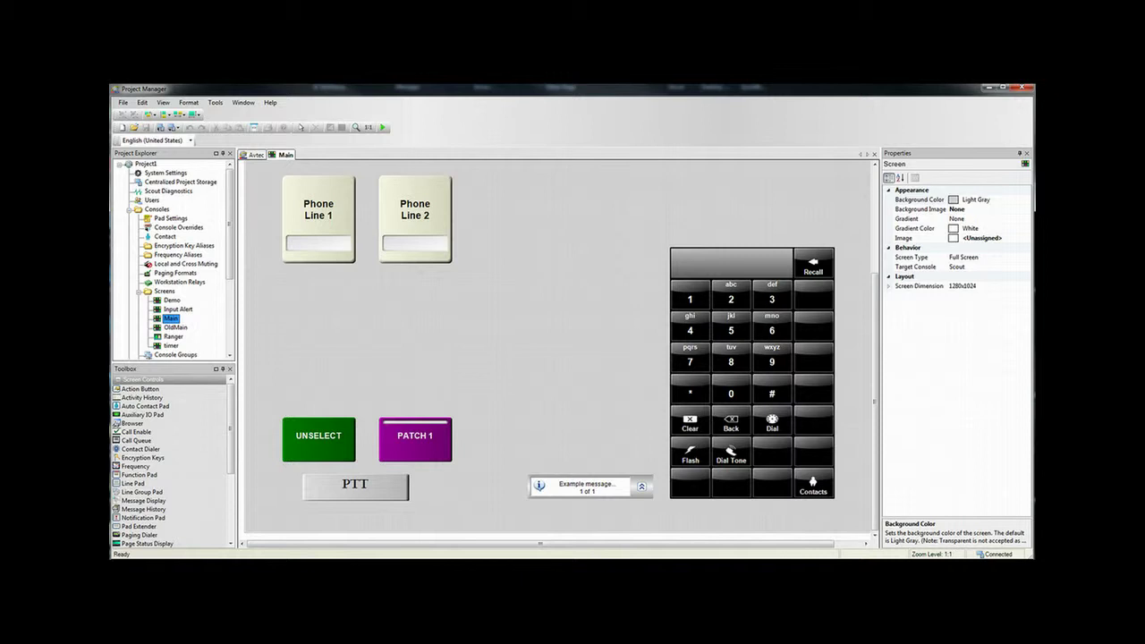
{"action": "scroll", "coordinate": [559, 349], "scroll_direction": "up", "scroll_amount": 3}
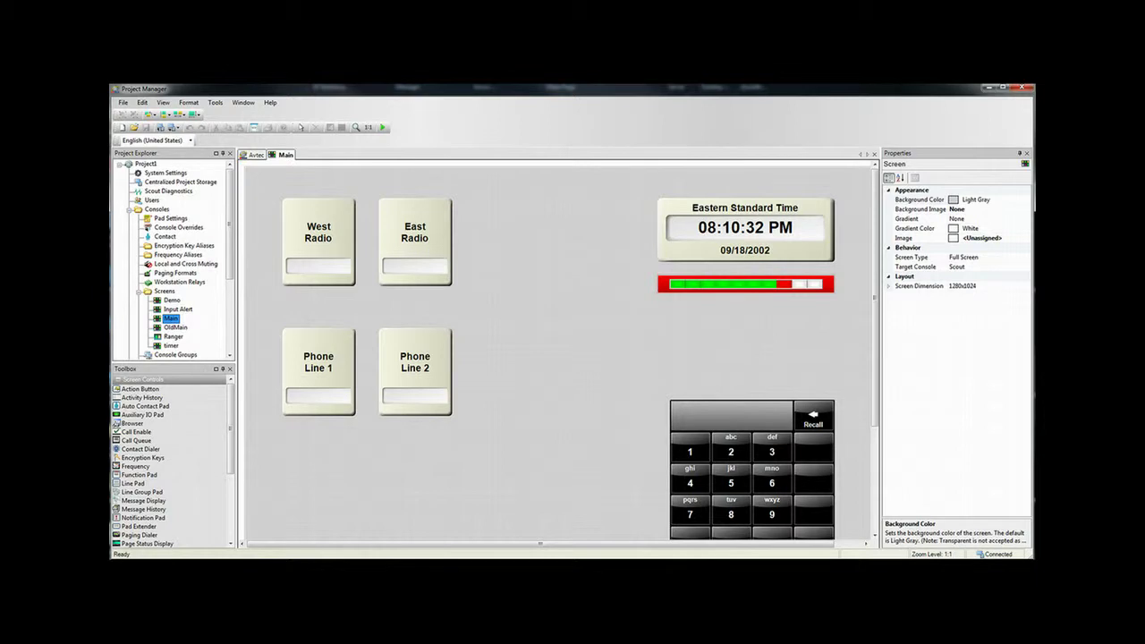
{"action": "scroll", "coordinate": [562, 350], "scroll_direction": "down", "scroll_amount": 5}
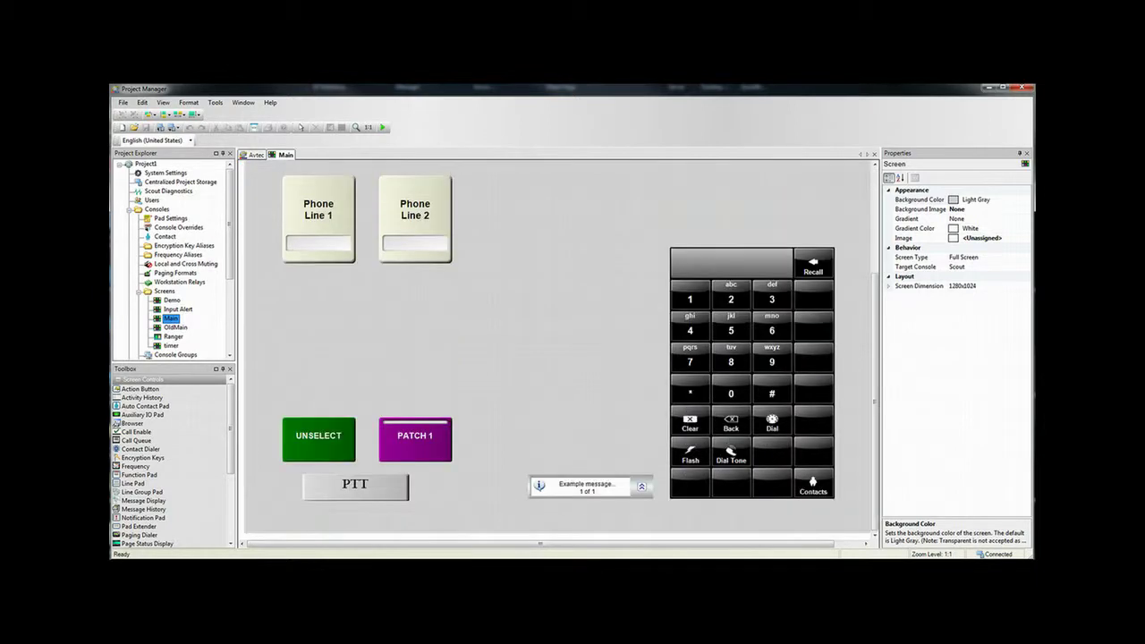
{"action": "scroll", "coordinate": [558, 350], "scroll_direction": "up", "scroll_amount": 5}
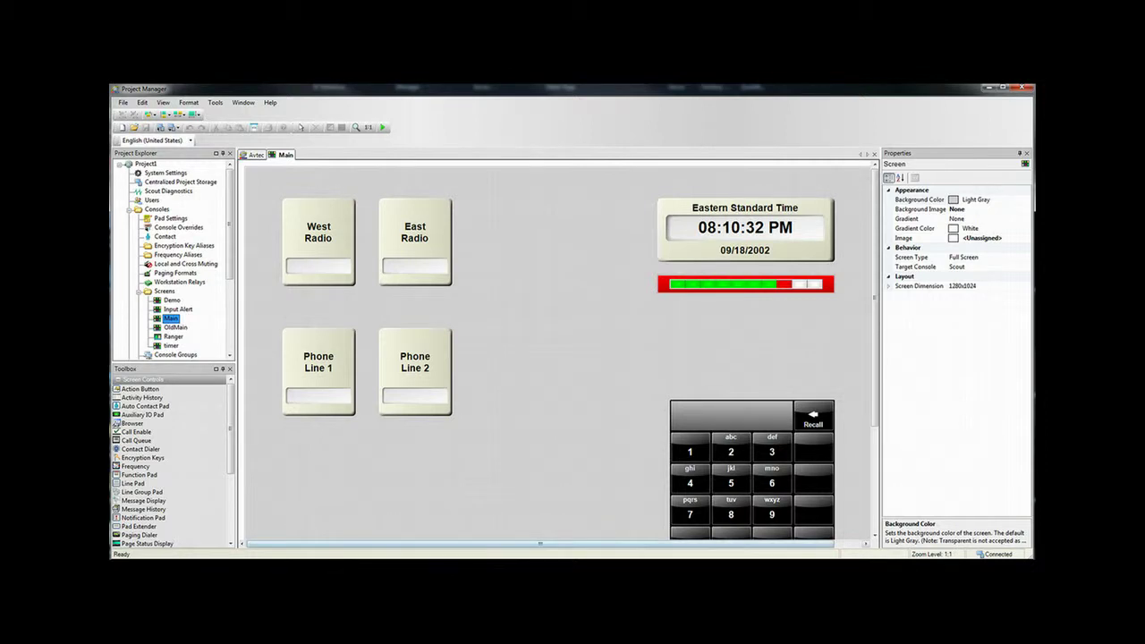
Swap the West Radio and East Radio pads so that East Radio comes first in the row
{"action": "left_click_drag", "start_coordinate": [316, 234], "coordinate": [510, 284]}
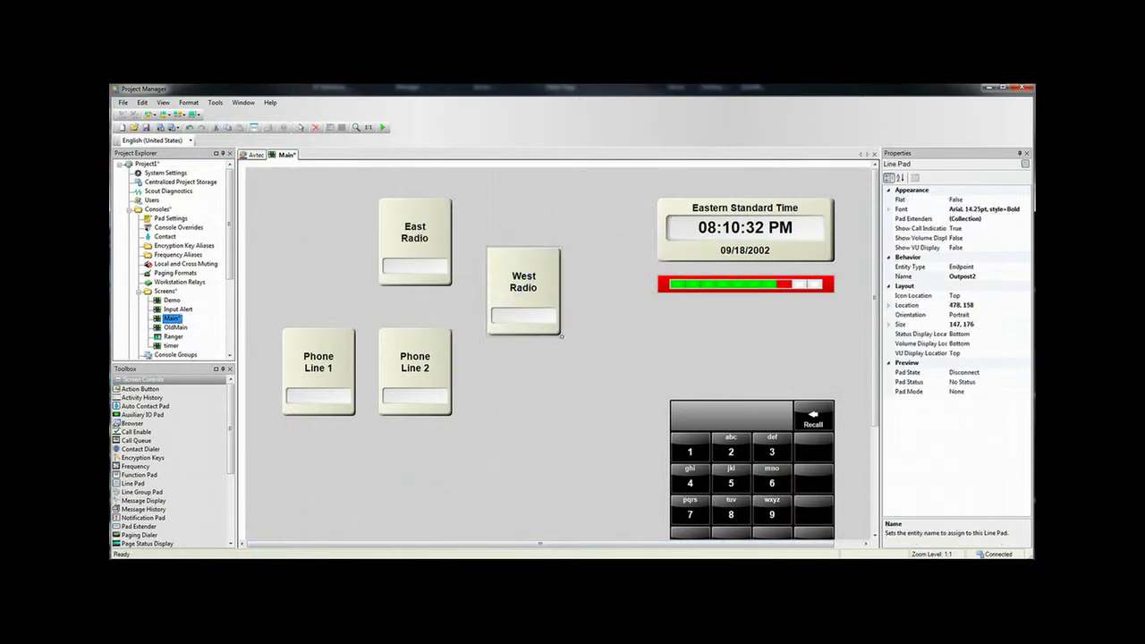
{"action": "left_click_drag", "start_coordinate": [440, 224], "coordinate": [331, 225]}
{"action": "left_click_drag", "start_coordinate": [526, 281], "coordinate": [420, 237]}
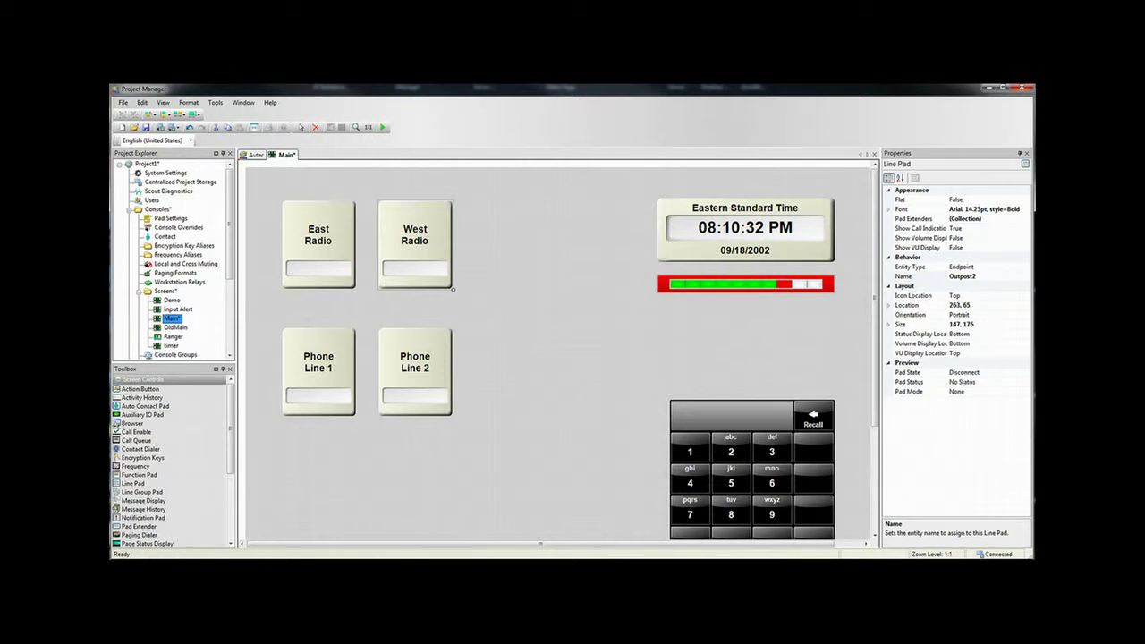
Move the two radio pads and two phone line pads down together, keeping their arrangement
{"action": "left_click_drag", "start_coordinate": [268, 189], "coordinate": [496, 422]}
{"action": "left_click_drag", "start_coordinate": [429, 333], "coordinate": [428, 421]}
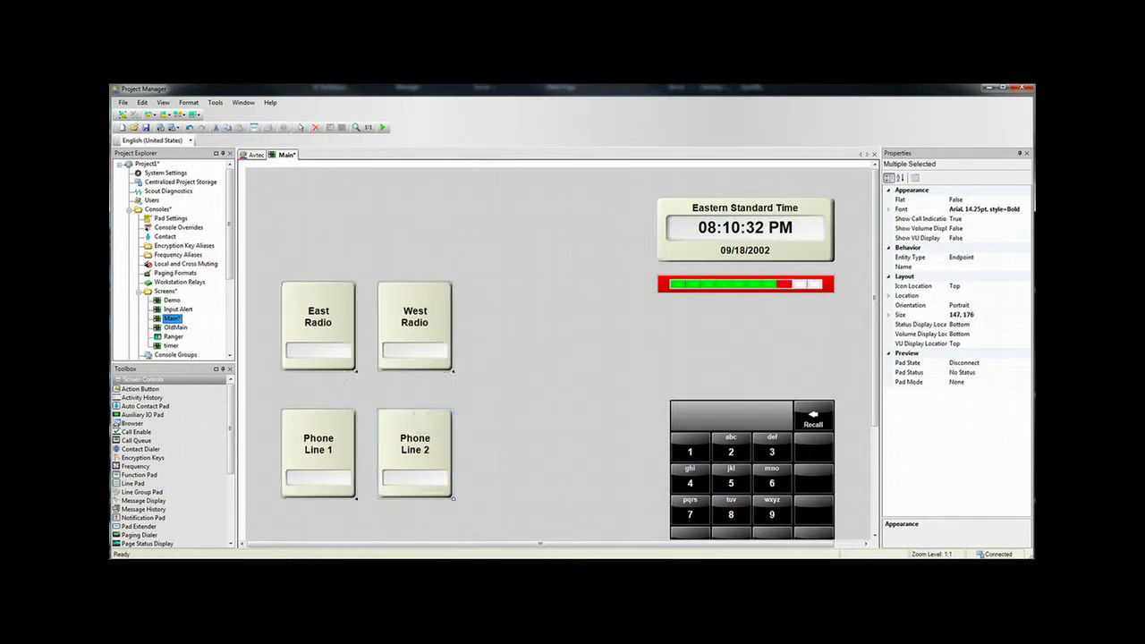
{"action": "left_click", "coordinate": [504, 391]}
Add a text label about 352 by 224 in the empty area between the phone line pads and the dialer
{"action": "scroll", "coordinate": [503, 391], "scroll_direction": "down", "scroll_amount": 3}
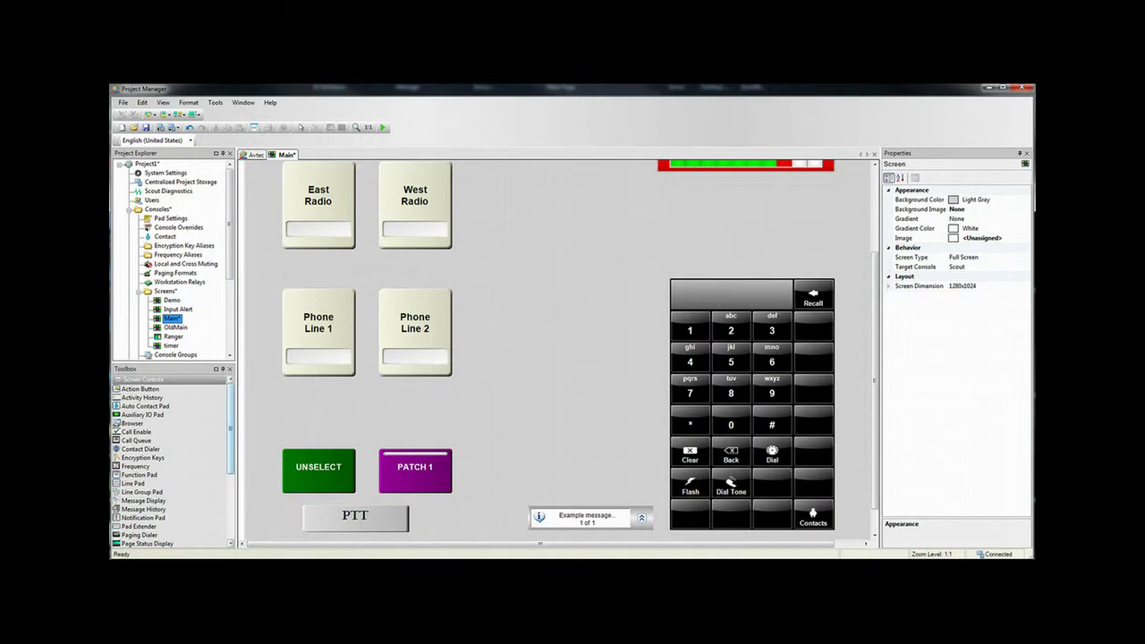
{"action": "left_click", "coordinate": [230, 443]}
{"action": "left_click_drag", "start_coordinate": [230, 443], "coordinate": [230, 487]}
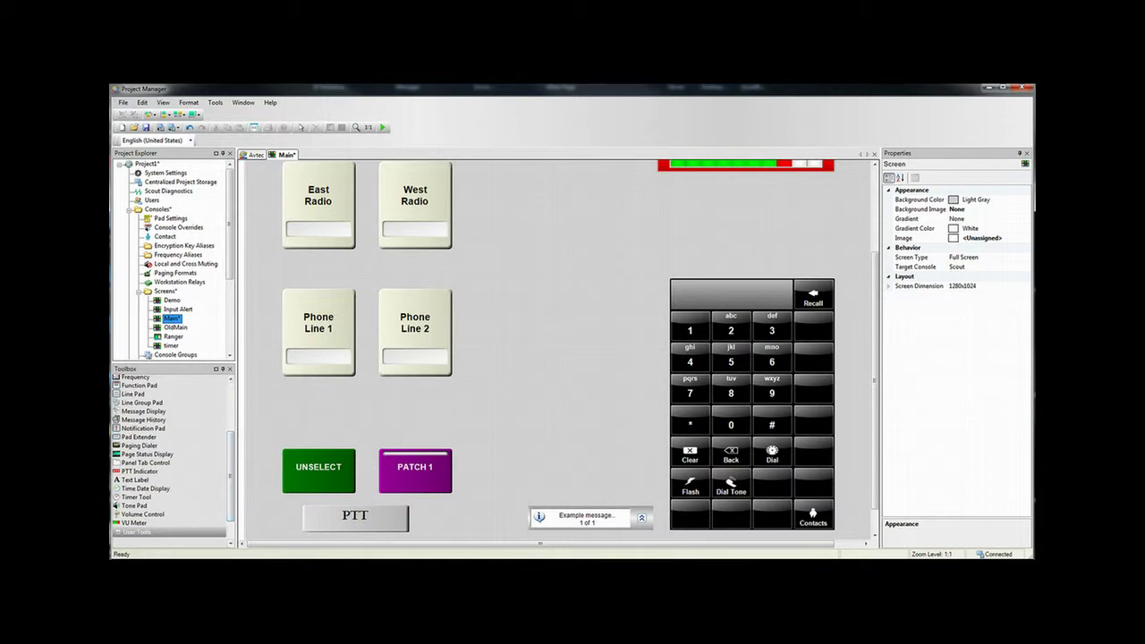
{"action": "left_click_drag", "start_coordinate": [129, 479], "coordinate": [467, 277]}
{"action": "left_click_drag", "start_coordinate": [600, 353], "coordinate": [646, 391]}
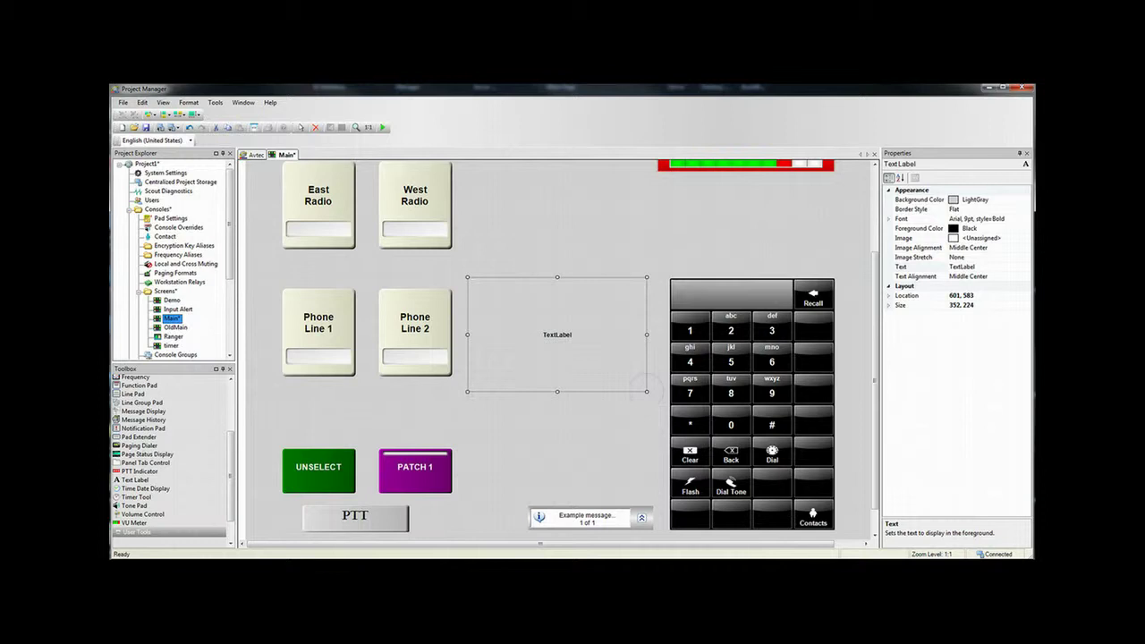
Set the new text label's background color to Gray
{"action": "left_click", "coordinate": [573, 350]}
{"action": "left_click", "coordinate": [998, 199]}
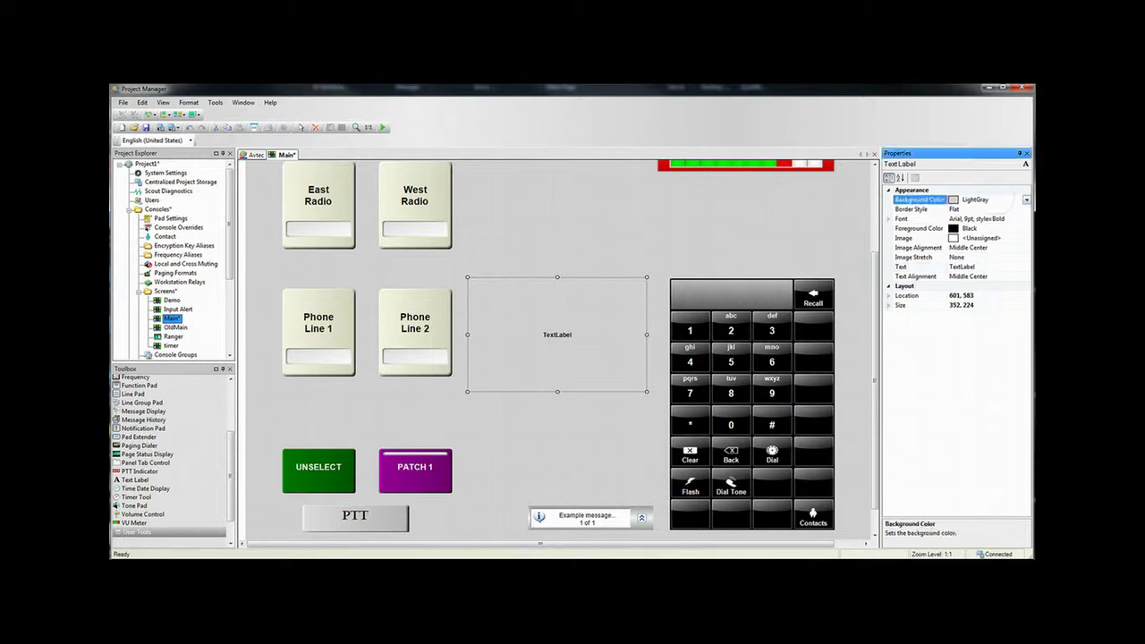
{"action": "left_click", "coordinate": [1027, 200]}
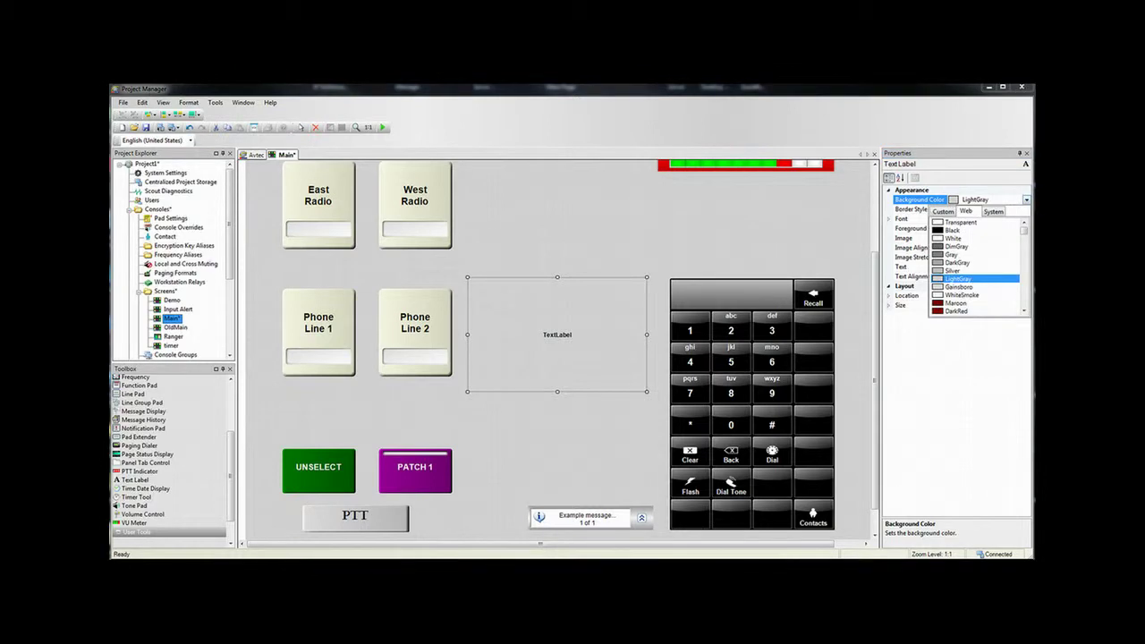
{"action": "left_click", "coordinate": [951, 254]}
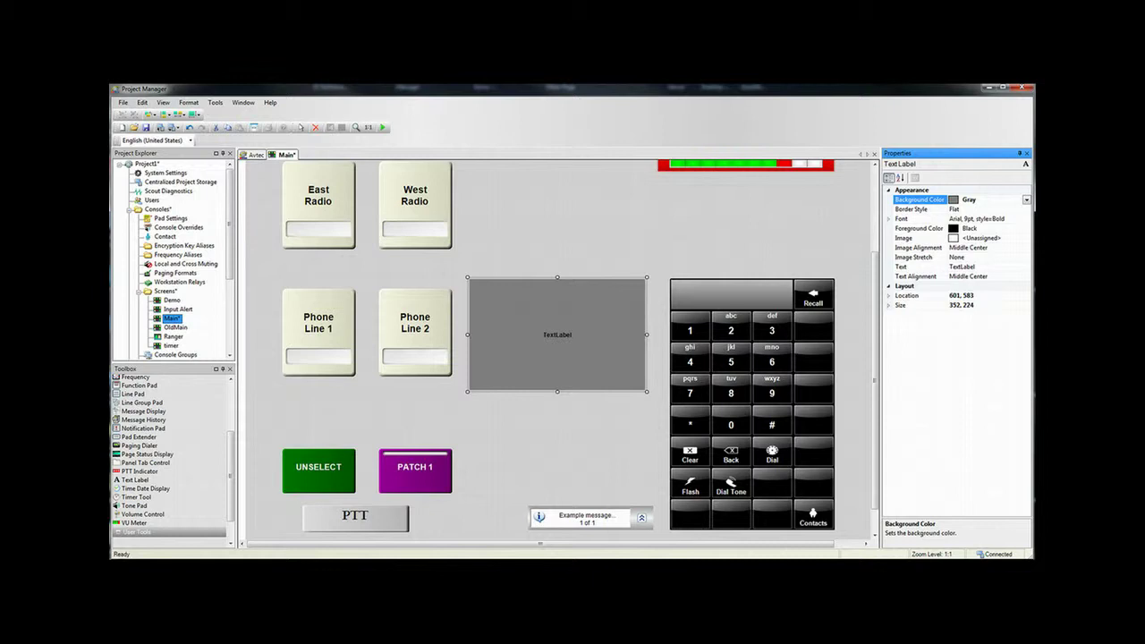
Set the gray label's text to "Telephone" and its text alignment to Top Center
{"action": "left_click", "coordinate": [961, 266]}
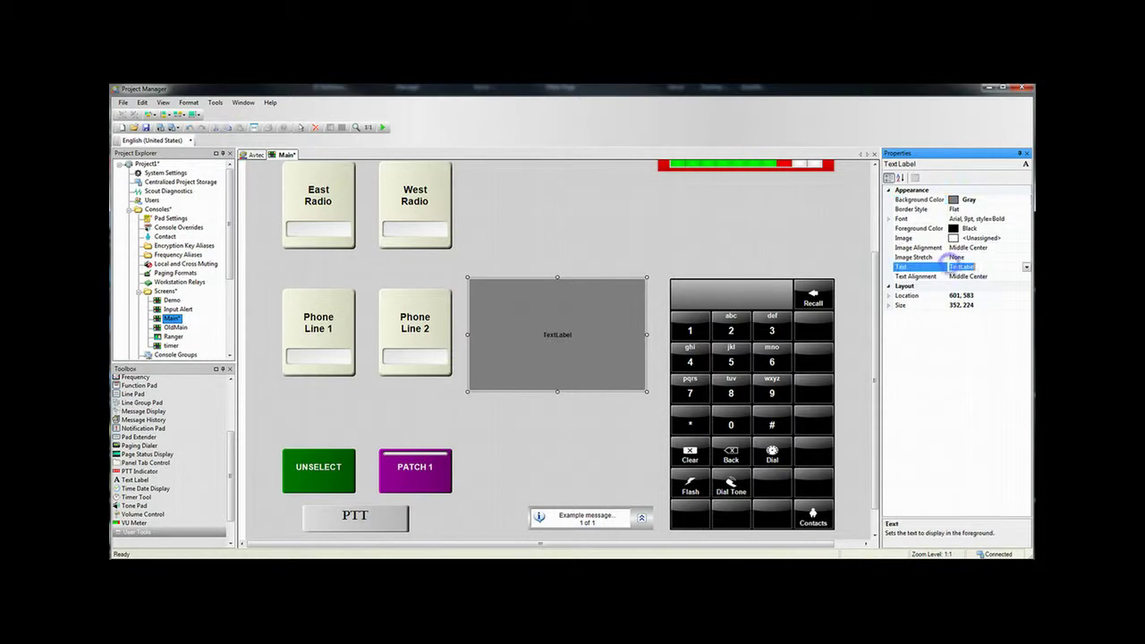
{"action": "type", "text": "Telephone"}
{"action": "left_click", "coordinate": [1017, 277]}
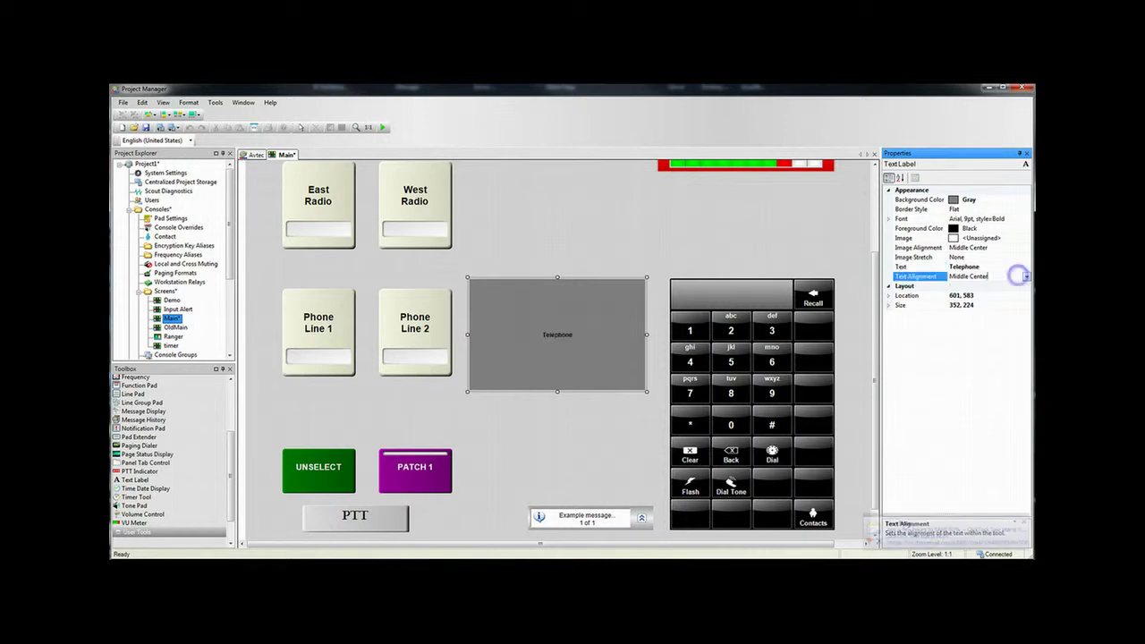
{"action": "left_click", "coordinate": [1025, 277]}
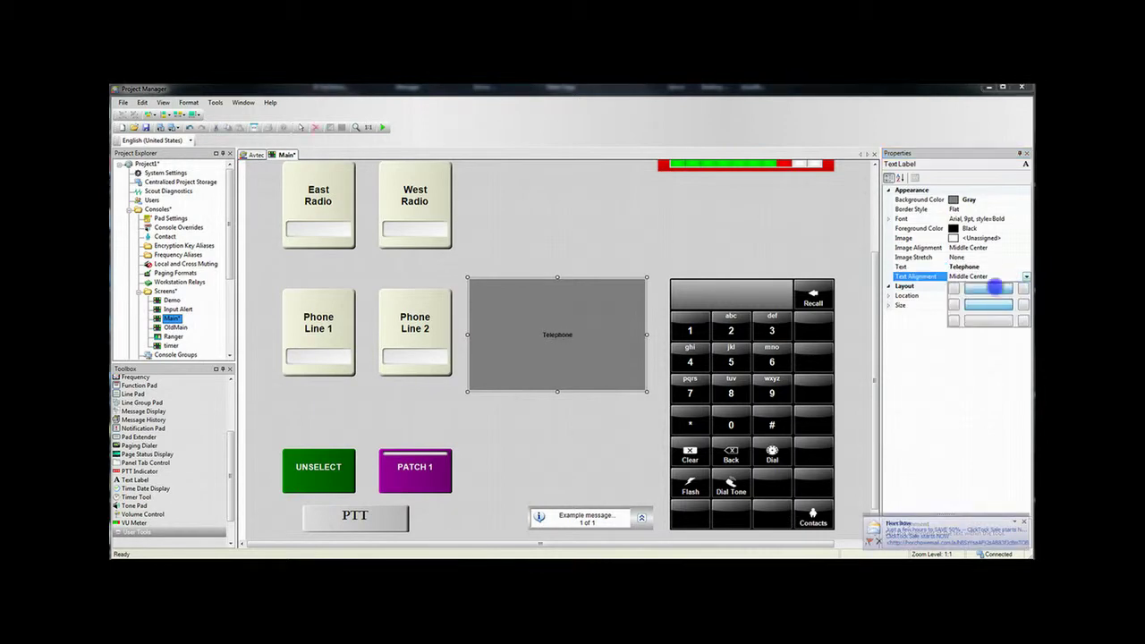
{"action": "left_click", "coordinate": [989, 287]}
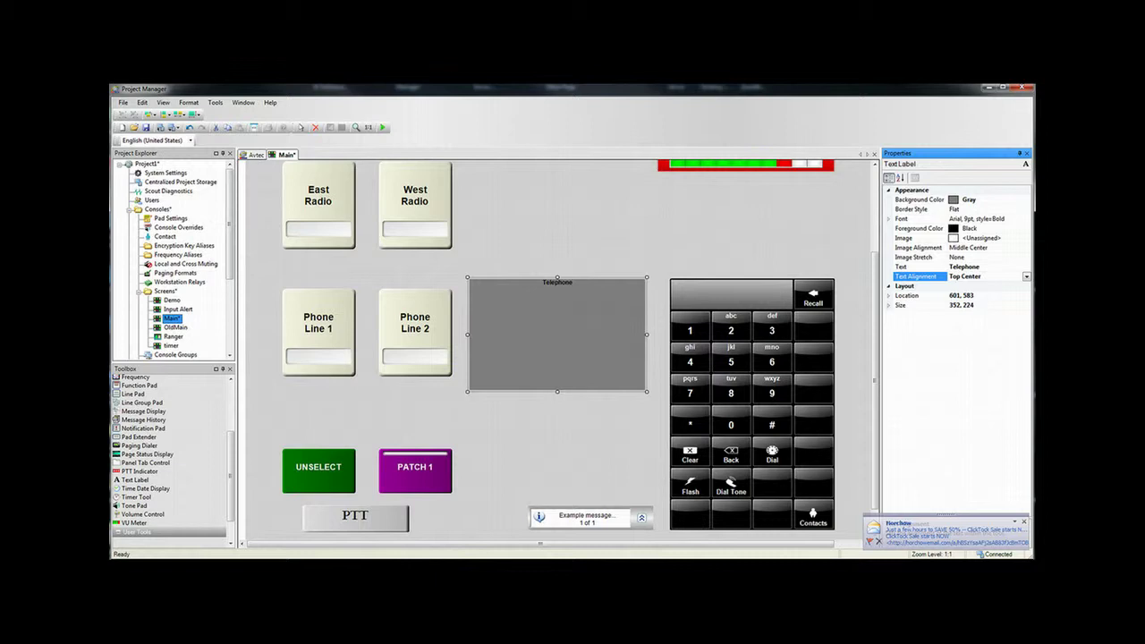
Change the Telephone label's font to Arial Rounded MT Bold, 12 pt, in a slanted style
{"action": "left_click", "coordinate": [921, 218]}
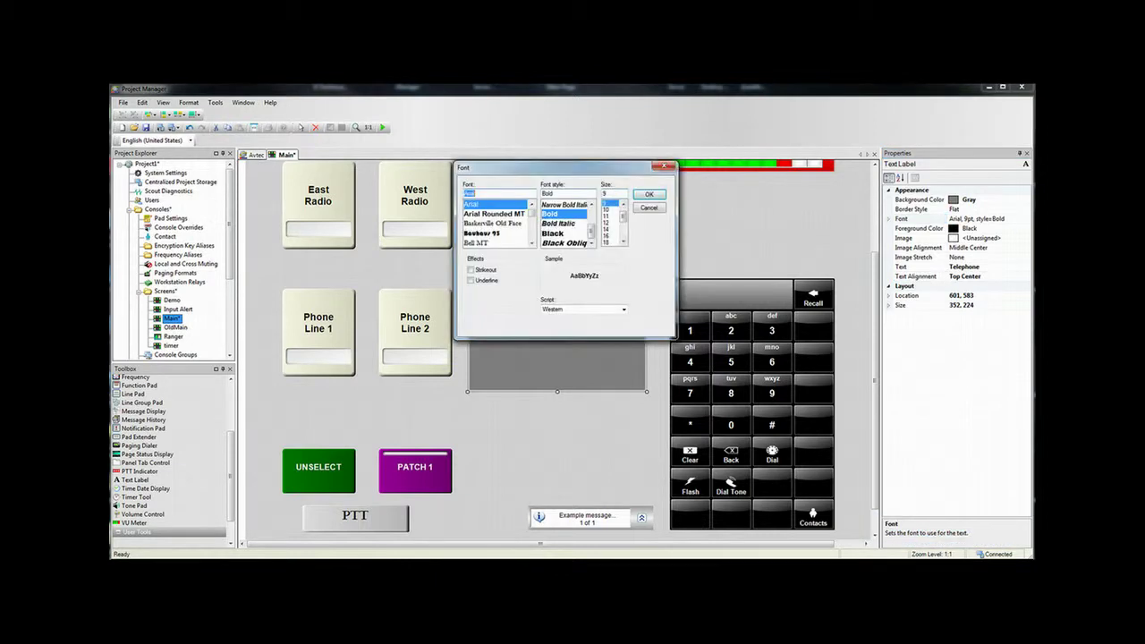
{"action": "left_click", "coordinate": [606, 222]}
{"action": "left_click", "coordinate": [494, 214]}
{"action": "left_click", "coordinate": [563, 214]}
{"action": "left_click", "coordinate": [650, 194]}
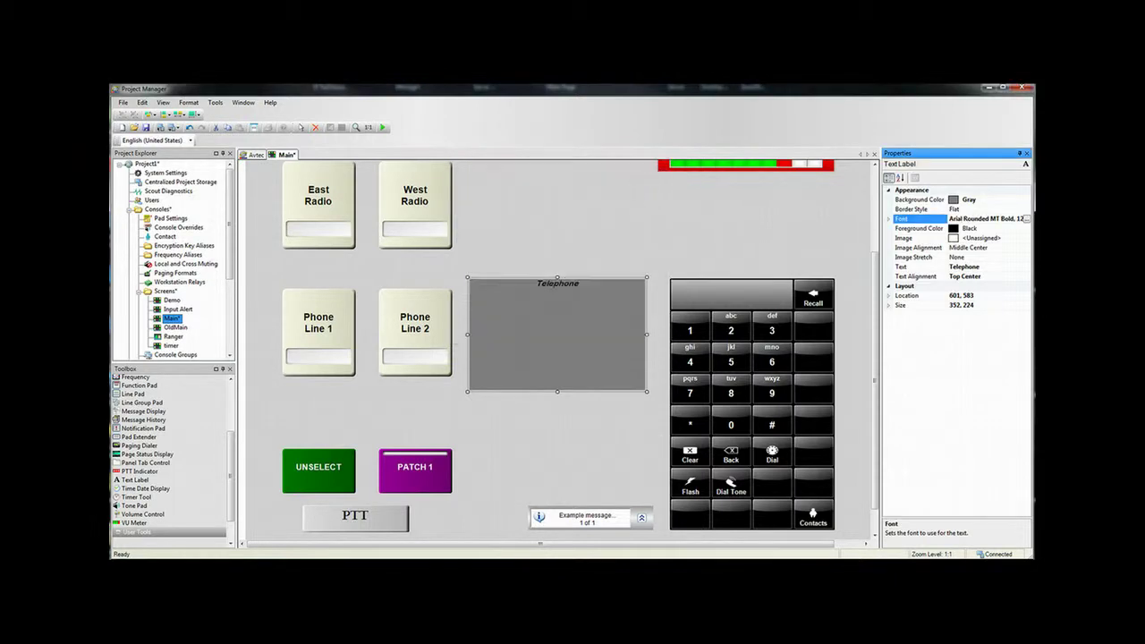
Place the Telephone label behind the two phone line pads as their backdrop and widen it to about 370
{"action": "left_click_drag", "start_coordinate": [590, 334], "coordinate": [403, 334]}
{"action": "right_click", "coordinate": [403, 334]}
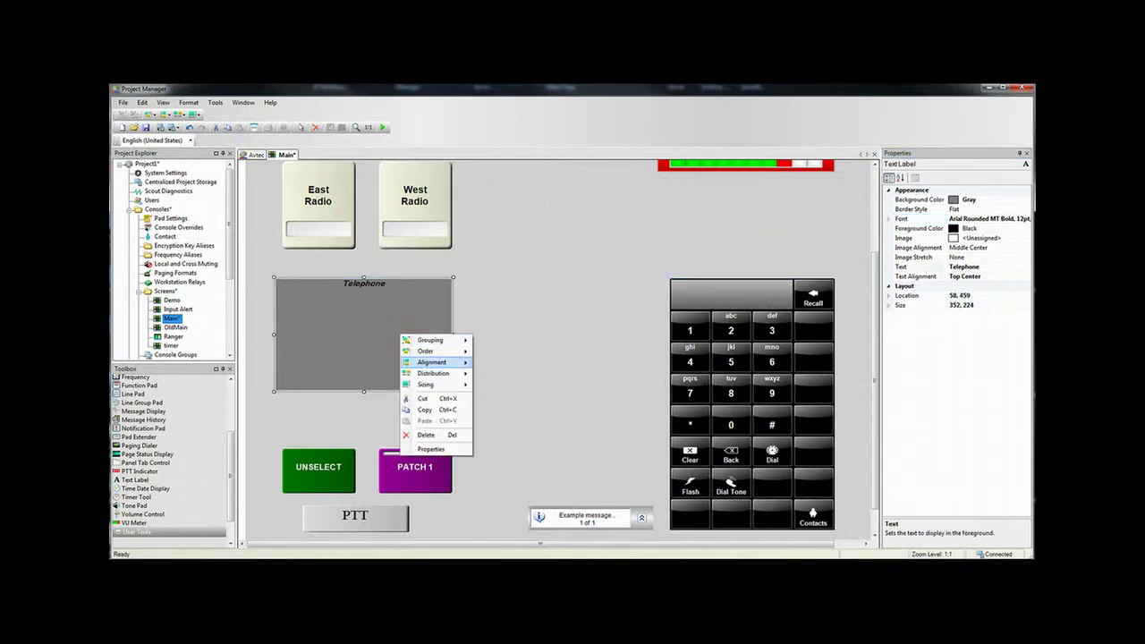
{"action": "mouse_move", "coordinate": [438, 373]}
{"action": "mouse_move", "coordinate": [428, 350]}
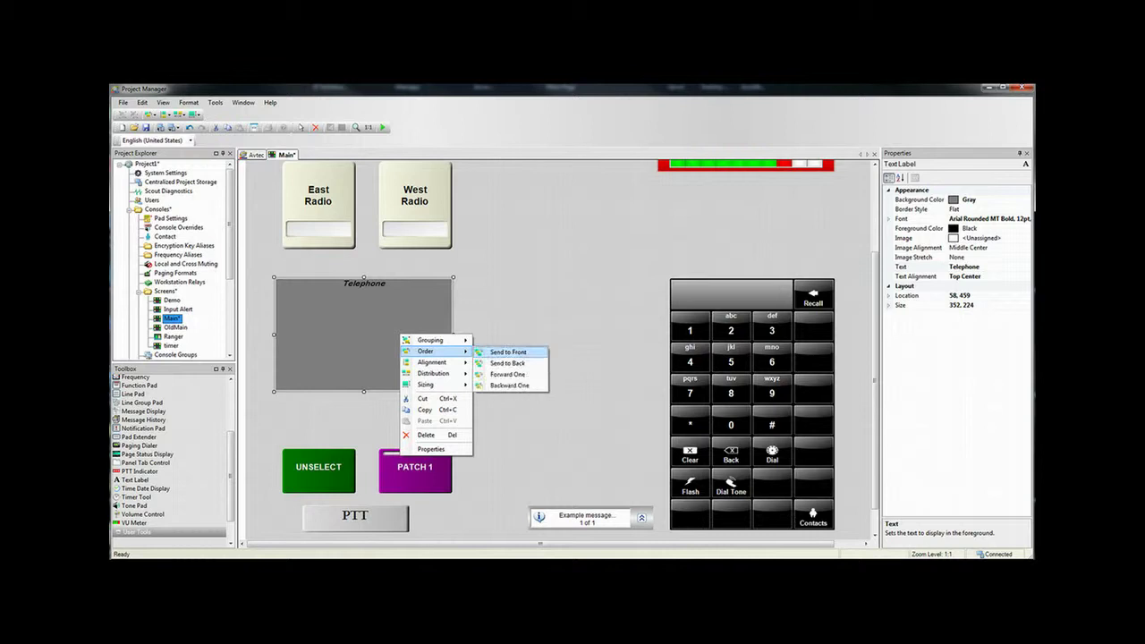
{"action": "left_click", "coordinate": [503, 363]}
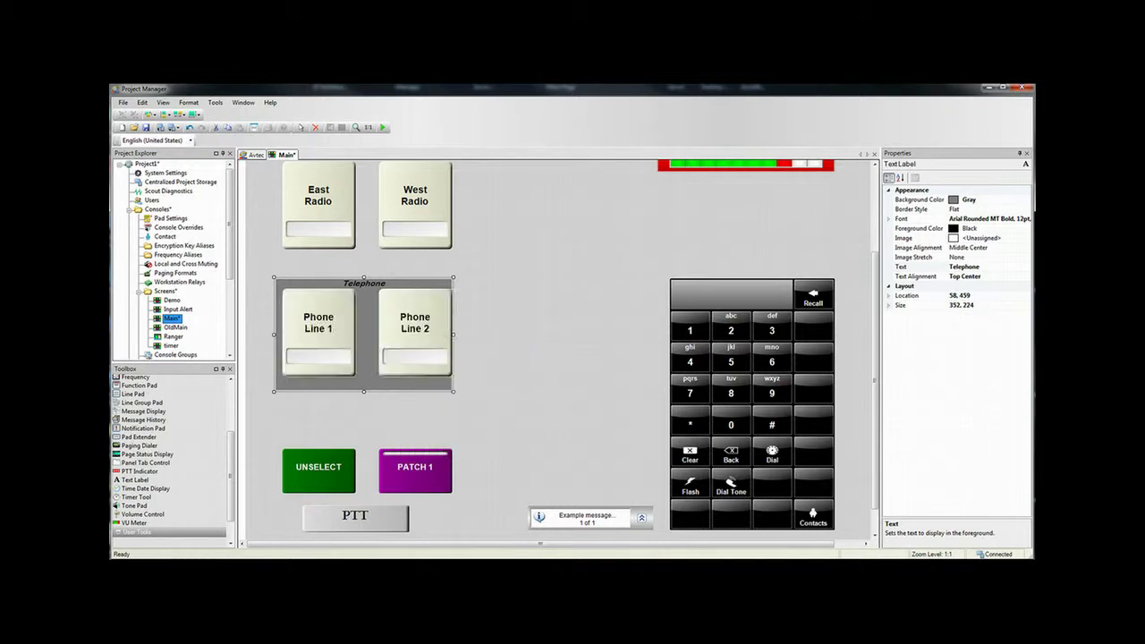
{"action": "left_click_drag", "start_coordinate": [453, 335], "coordinate": [463, 332]}
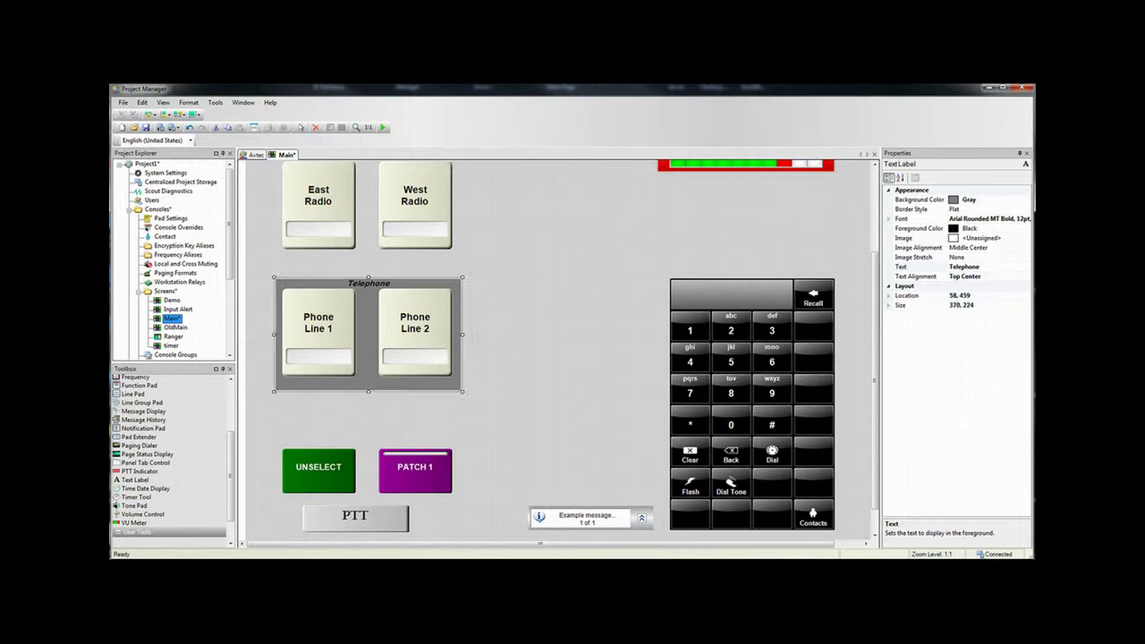
{"action": "key", "text": "Escape"}
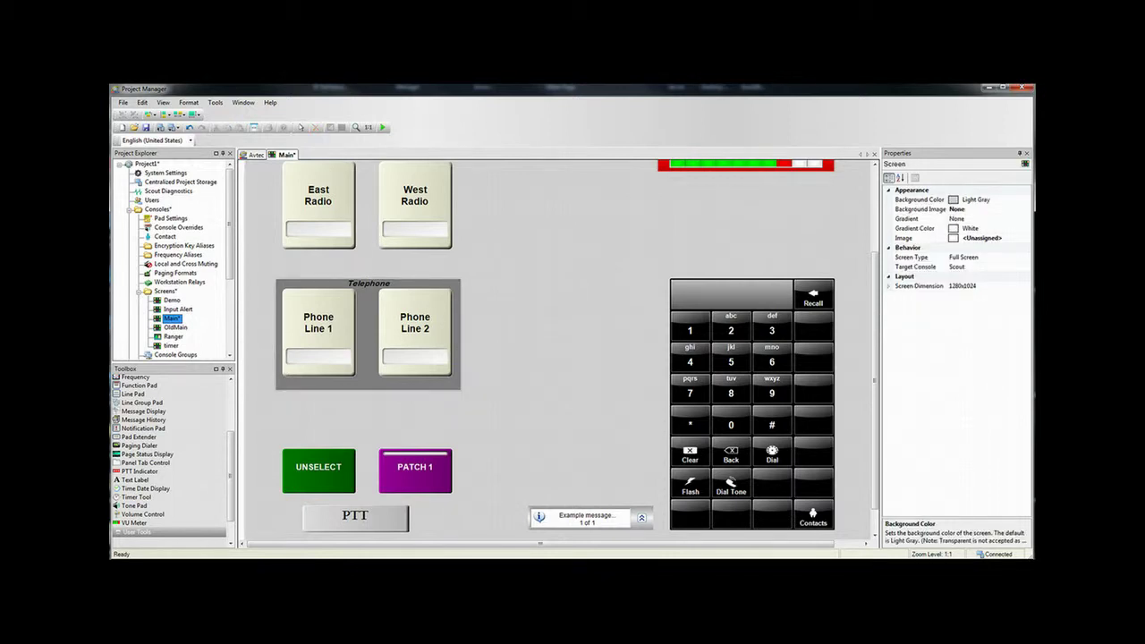
Duplicate the Patch 1 pad and place the copy beside the original in the same row, at about 458, 796
{"action": "scroll", "coordinate": [558, 348], "scroll_direction": "up", "scroll_amount": 3}
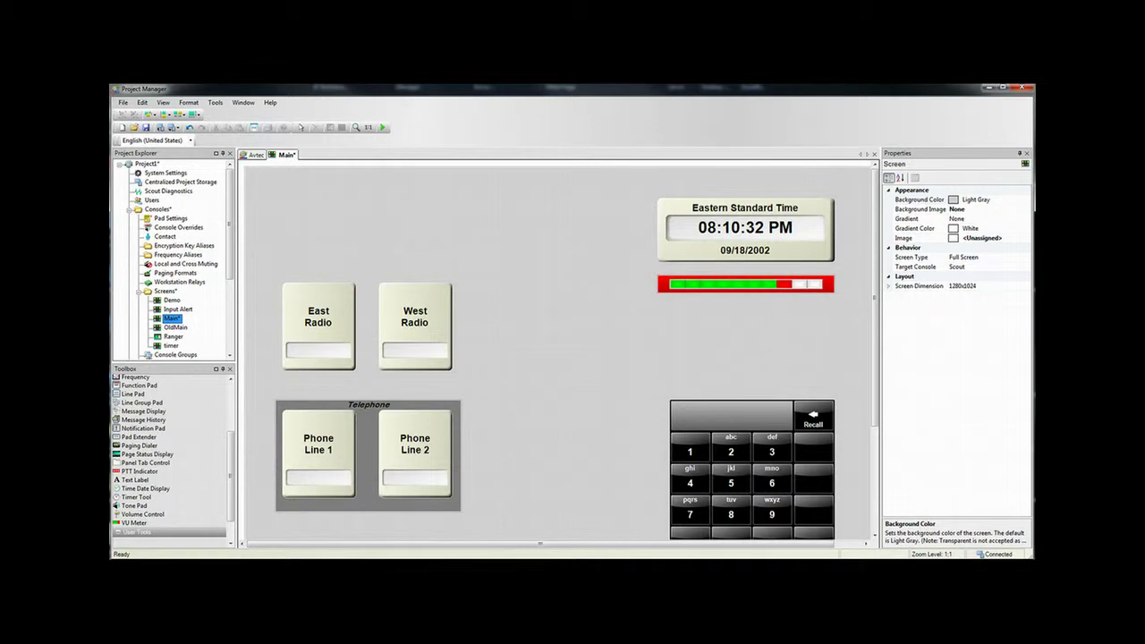
{"action": "scroll", "coordinate": [559, 349], "scroll_direction": "down", "scroll_amount": 5}
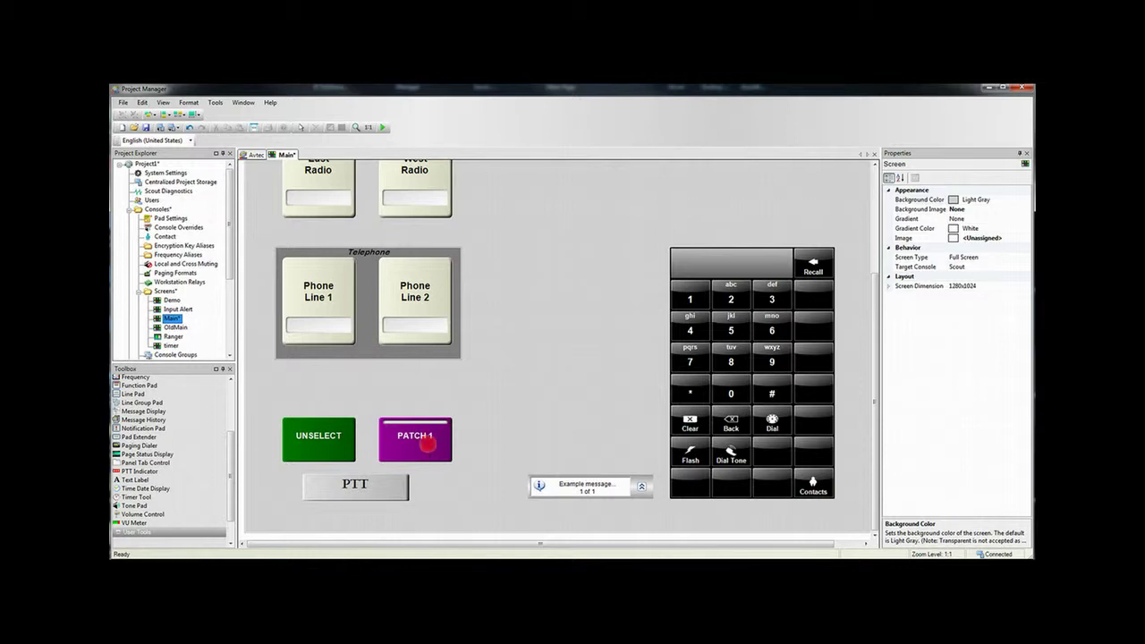
{"action": "right_click", "coordinate": [430, 444]}
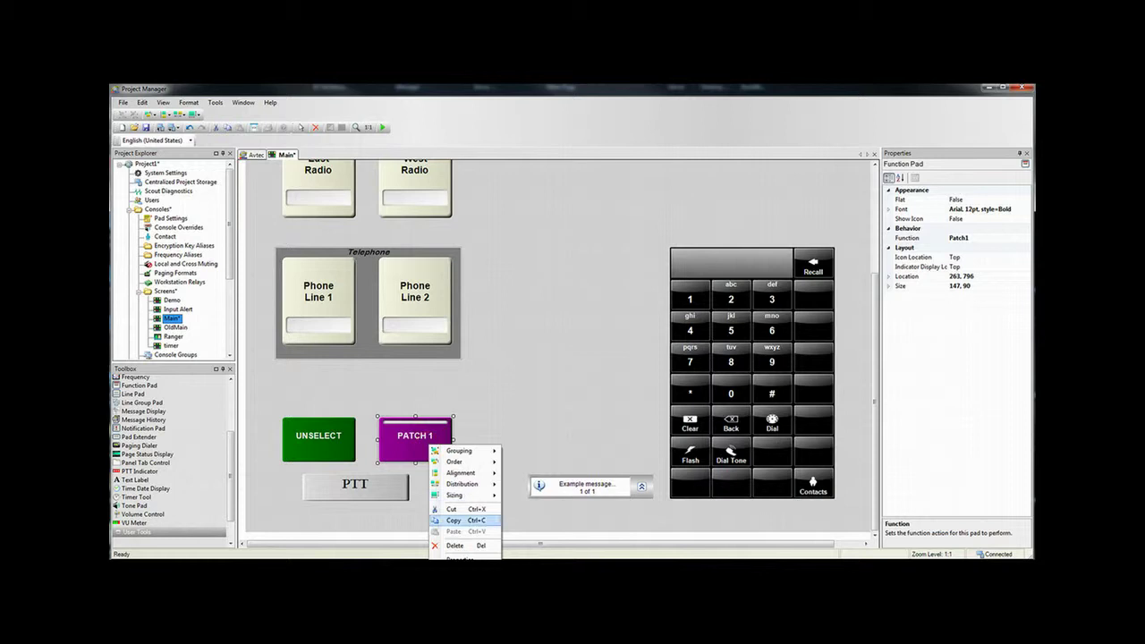
{"action": "left_click", "coordinate": [452, 519]}
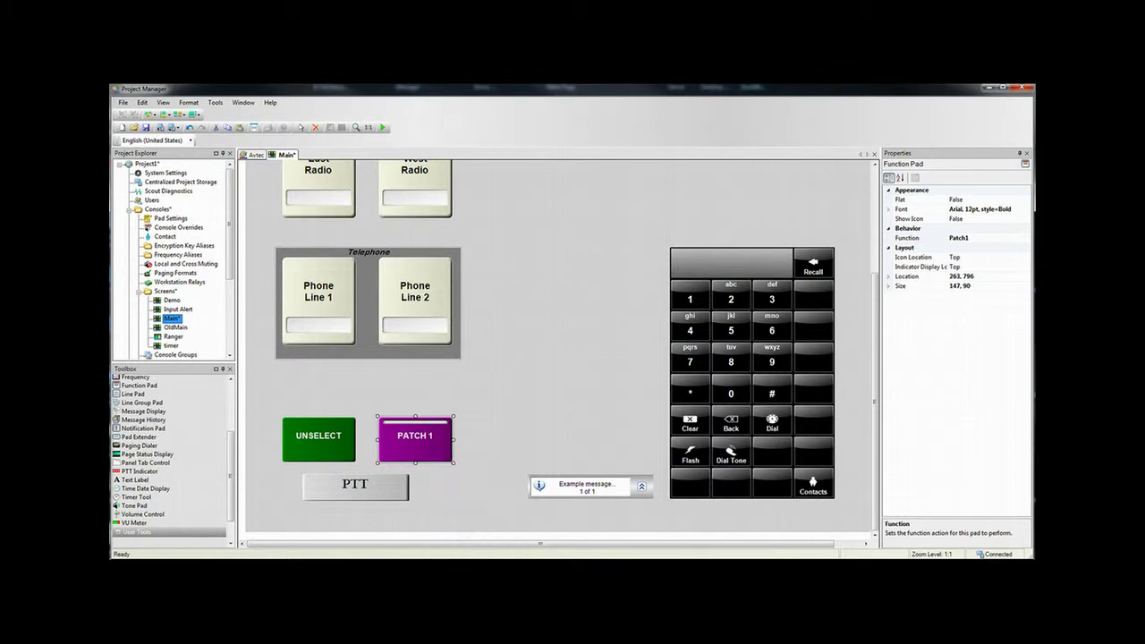
{"action": "right_click", "coordinate": [475, 396]}
{"action": "left_click", "coordinate": [513, 418]}
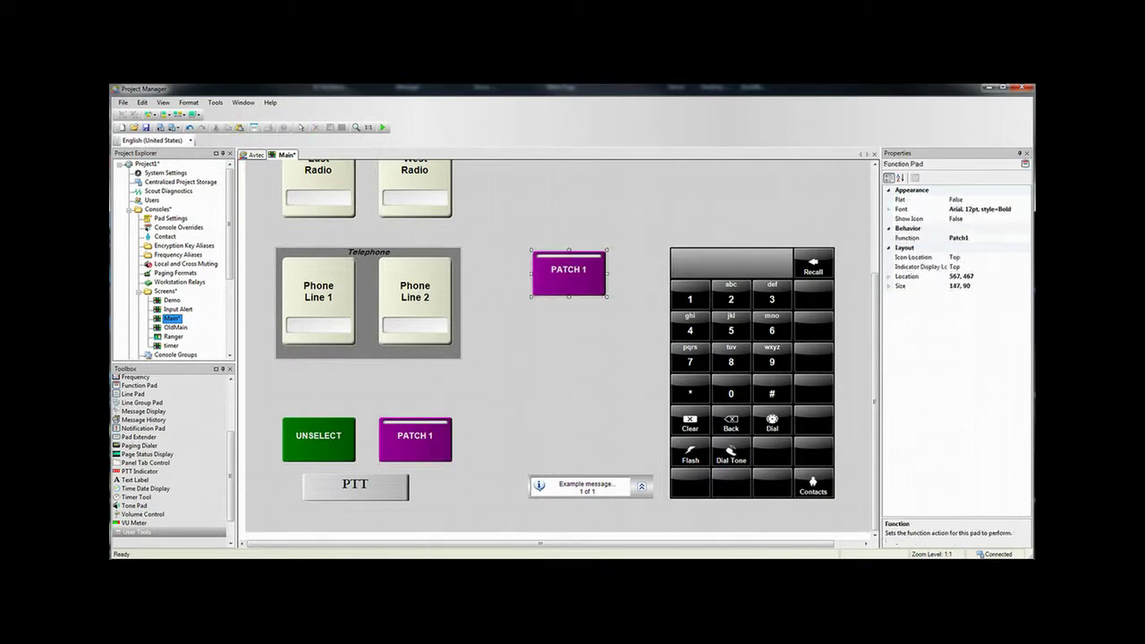
{"action": "left_click_drag", "start_coordinate": [571, 273], "coordinate": [515, 437]}
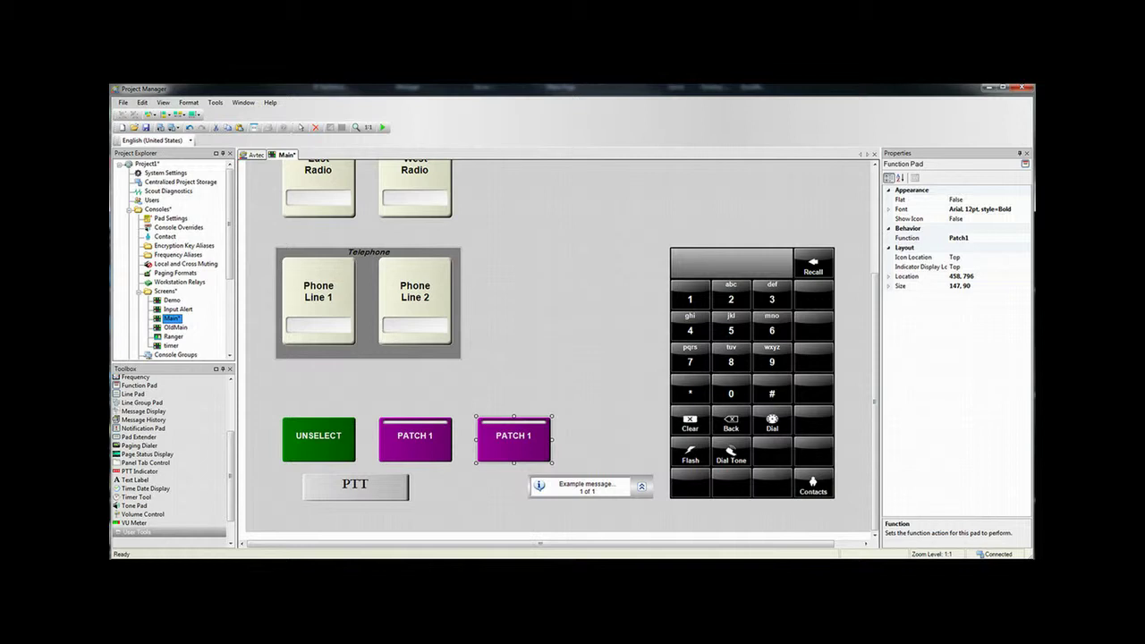
Change the function of the duplicated Patch 1 pad to Hold
{"action": "left_click", "coordinate": [1000, 237]}
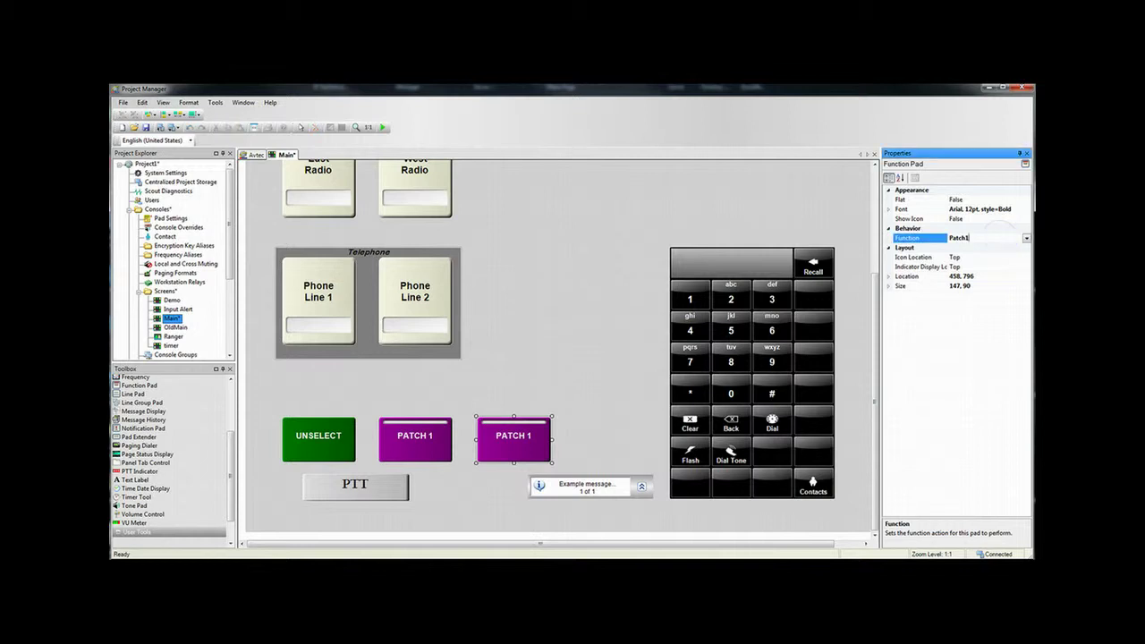
{"action": "left_click", "coordinate": [1026, 237]}
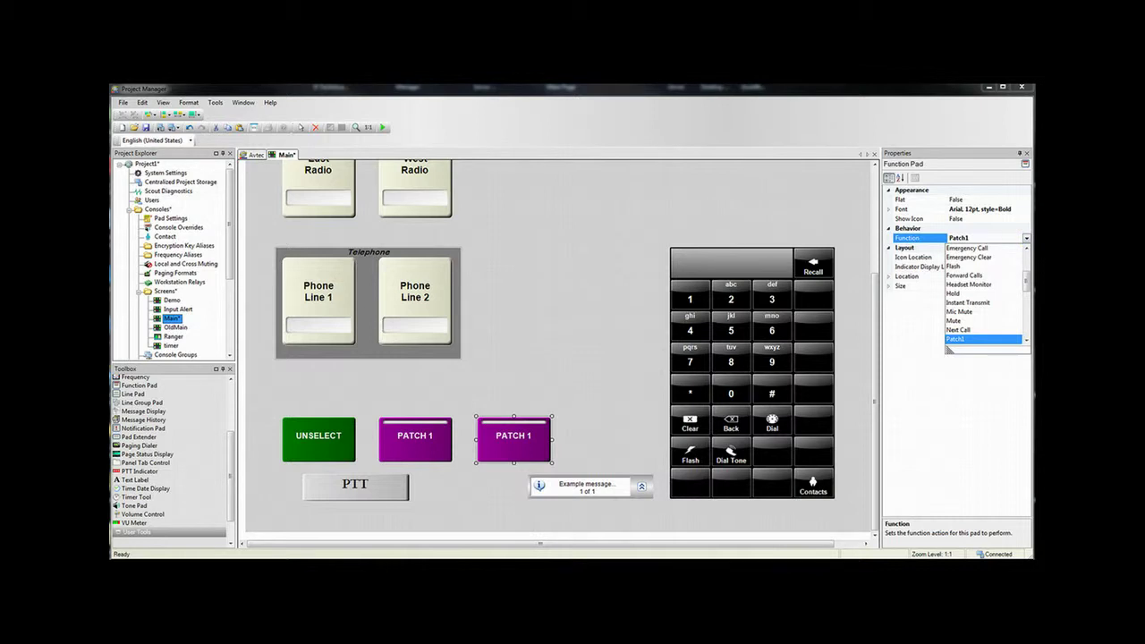
{"action": "left_click", "coordinate": [961, 293]}
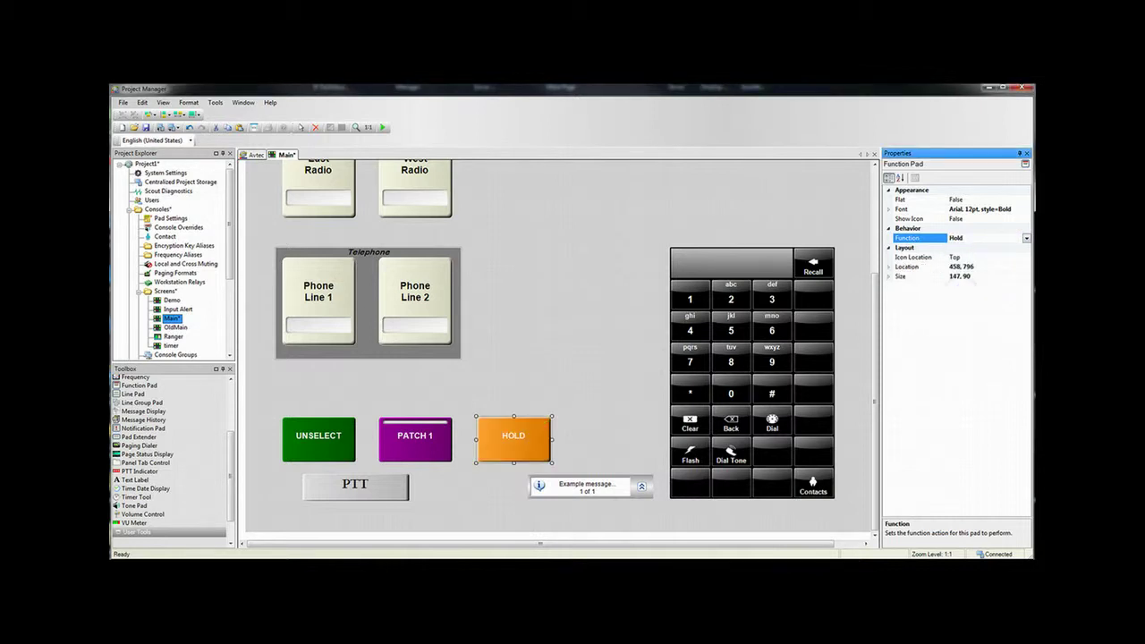
{"action": "left_click", "coordinate": [582, 310]}
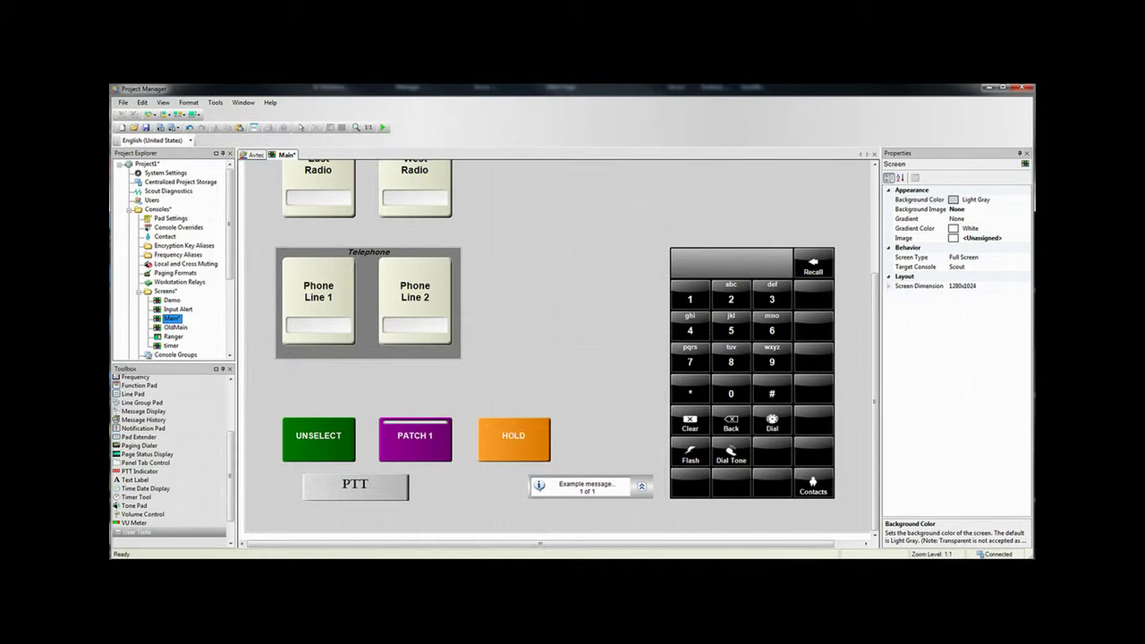
Align the PTT pad with the Unselect pad's outer edge at about 72, 904 and widen it until it nearly reaches the message display
{"action": "left_click_drag", "start_coordinate": [394, 485], "coordinate": [367, 484]}
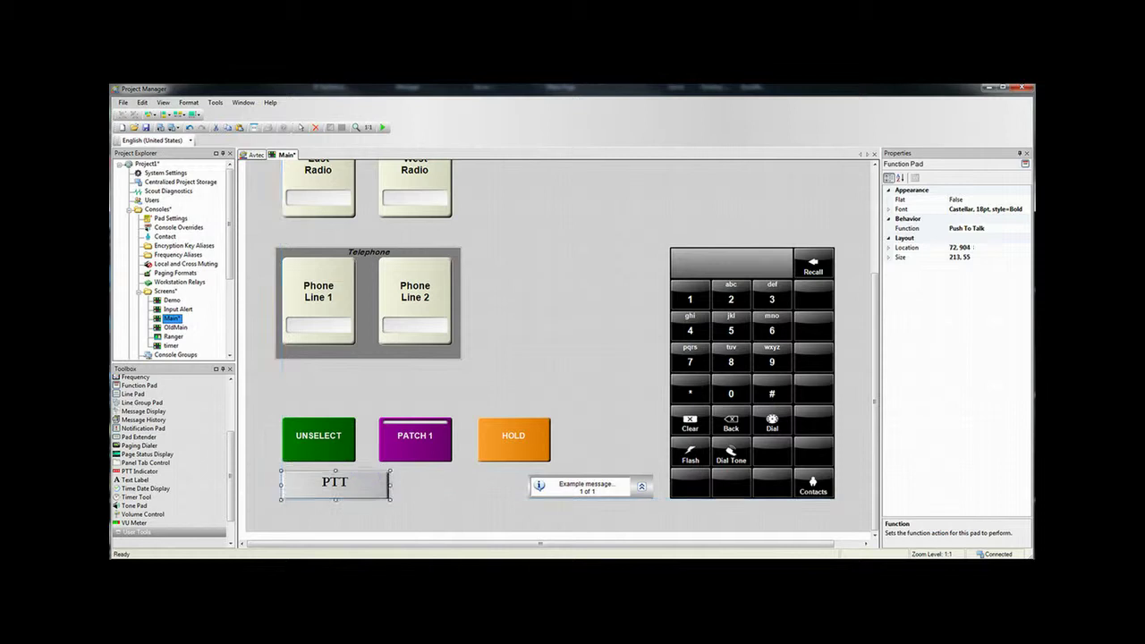
{"action": "left_click_drag", "start_coordinate": [388, 485], "coordinate": [519, 486]}
{"action": "left_click", "coordinate": [499, 368]}
Add a text label above the two radio pads, aligned with their outer edge and sized about 658 by 128
{"action": "scroll", "coordinate": [498, 368], "scroll_direction": "up", "scroll_amount": 3}
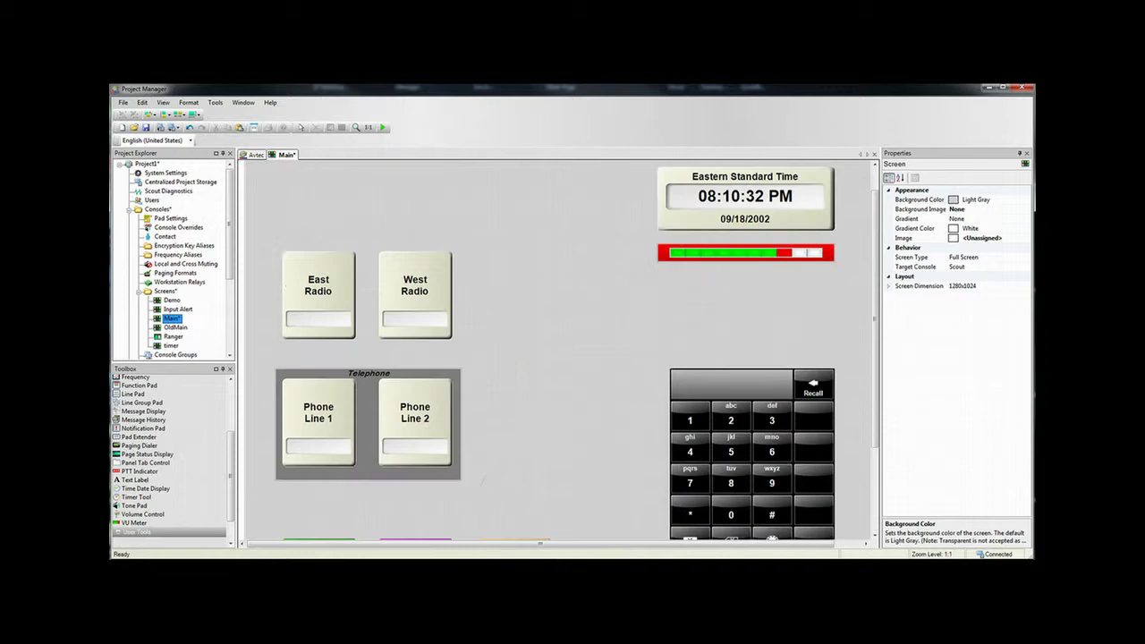
{"action": "scroll", "coordinate": [561, 350], "scroll_direction": "up", "scroll_amount": 1}
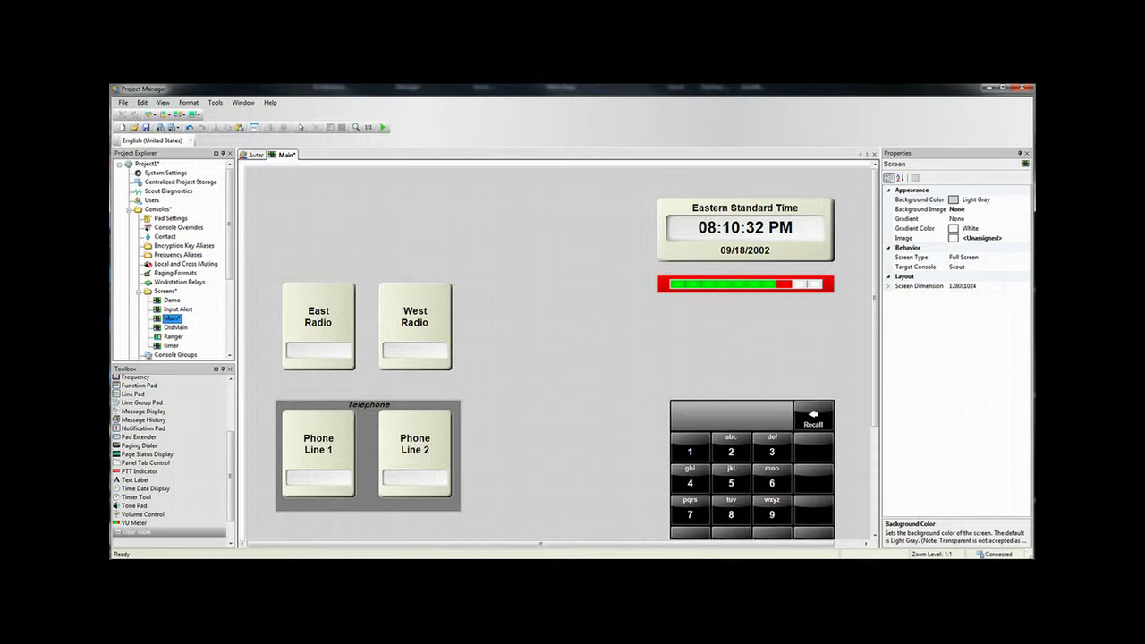
{"action": "left_click", "coordinate": [135, 480]}
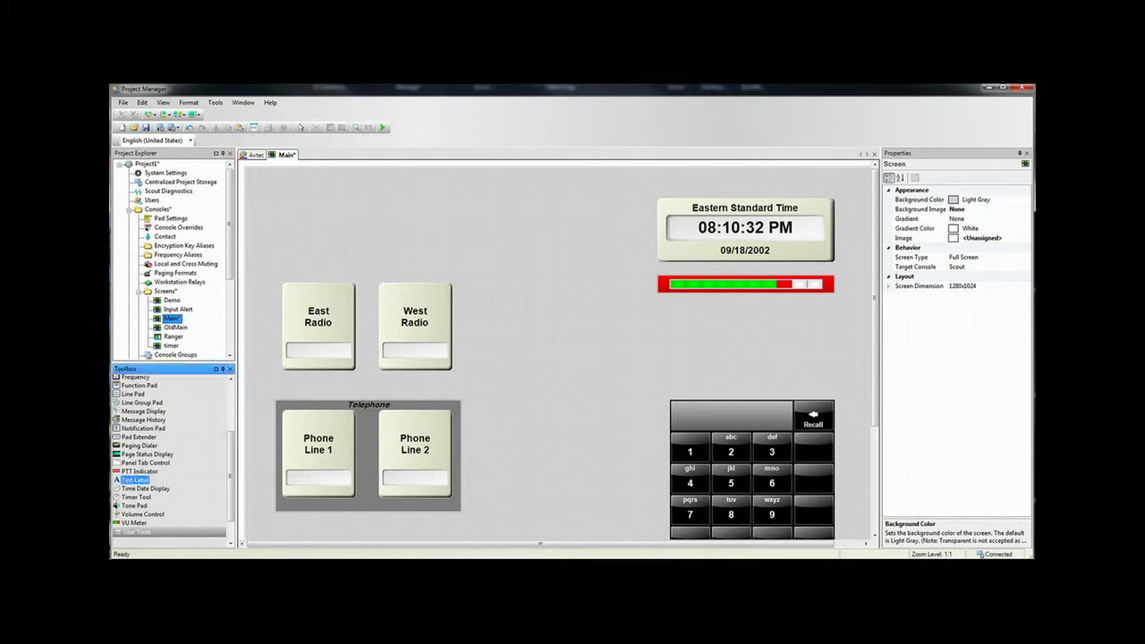
{"action": "left_click", "coordinate": [354, 198]}
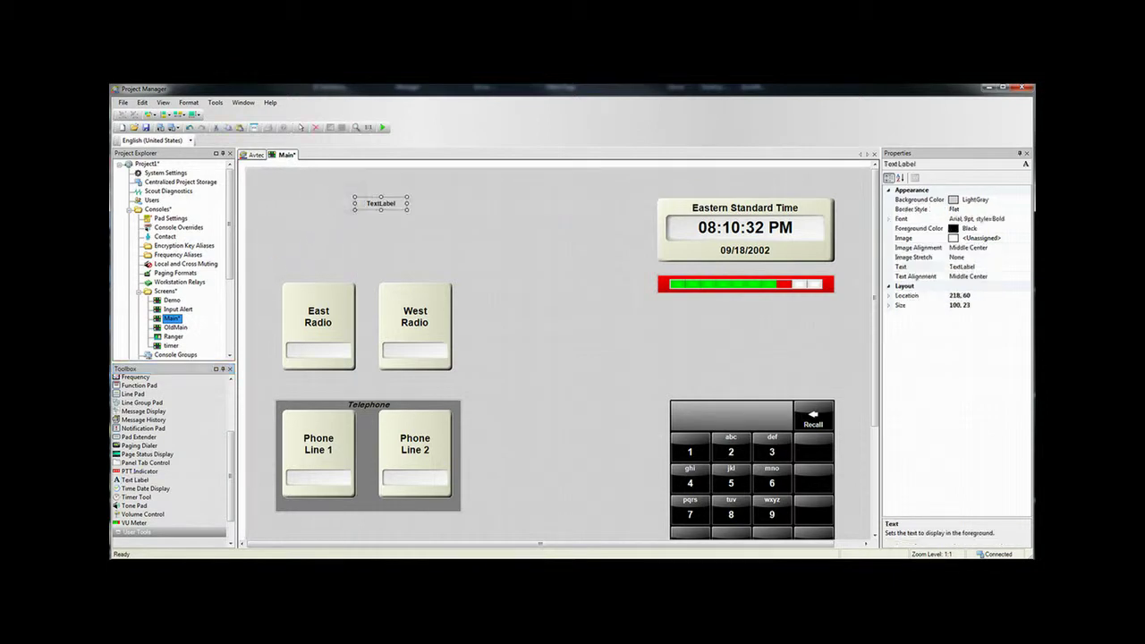
{"action": "left_click_drag", "start_coordinate": [355, 204], "coordinate": [276, 208]}
{"action": "left_click_drag", "start_coordinate": [408, 210], "coordinate": [613, 263]}
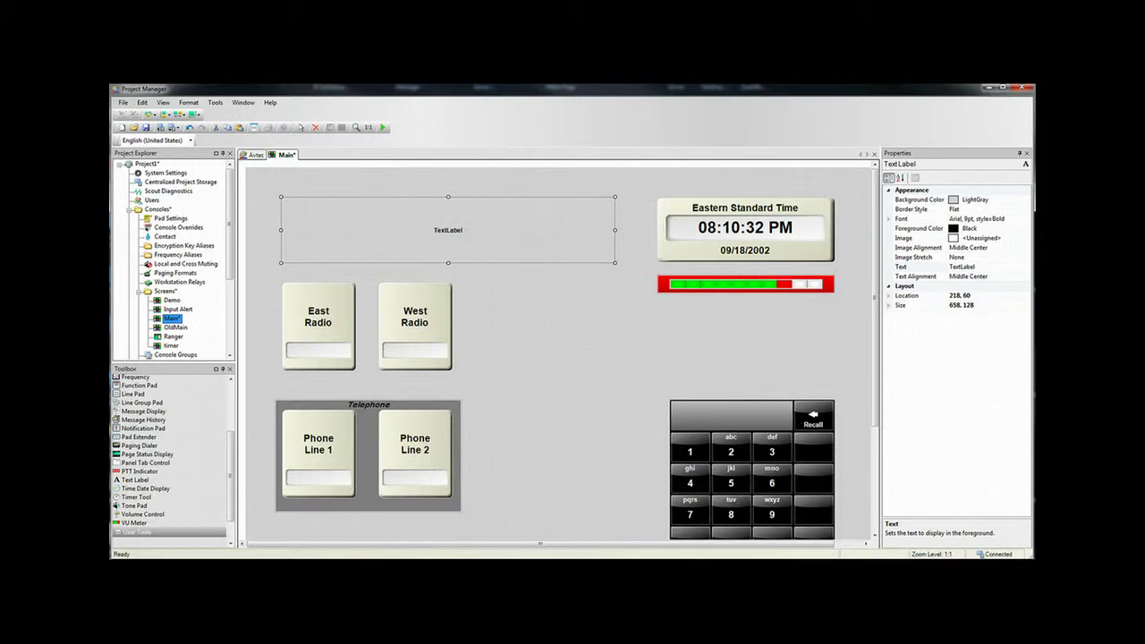
Clear the new label's text and assign AvtecLogo.wmf as its image
{"action": "left_click", "coordinate": [982, 267]}
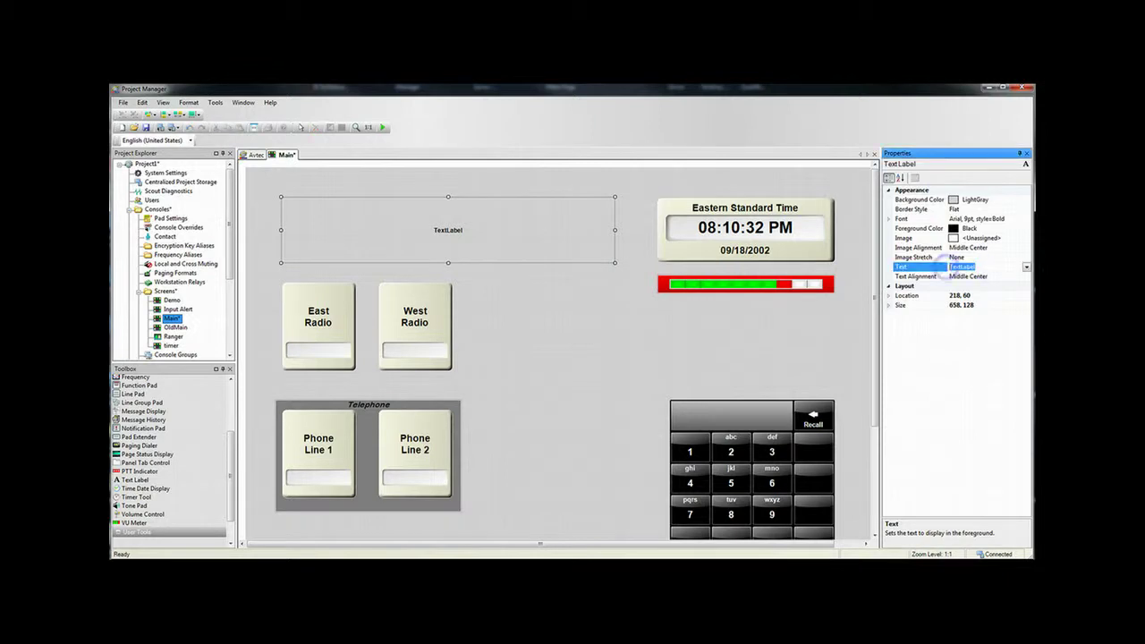
{"action": "key", "text": "BackSpace"}
{"action": "left_click", "coordinate": [983, 238]}
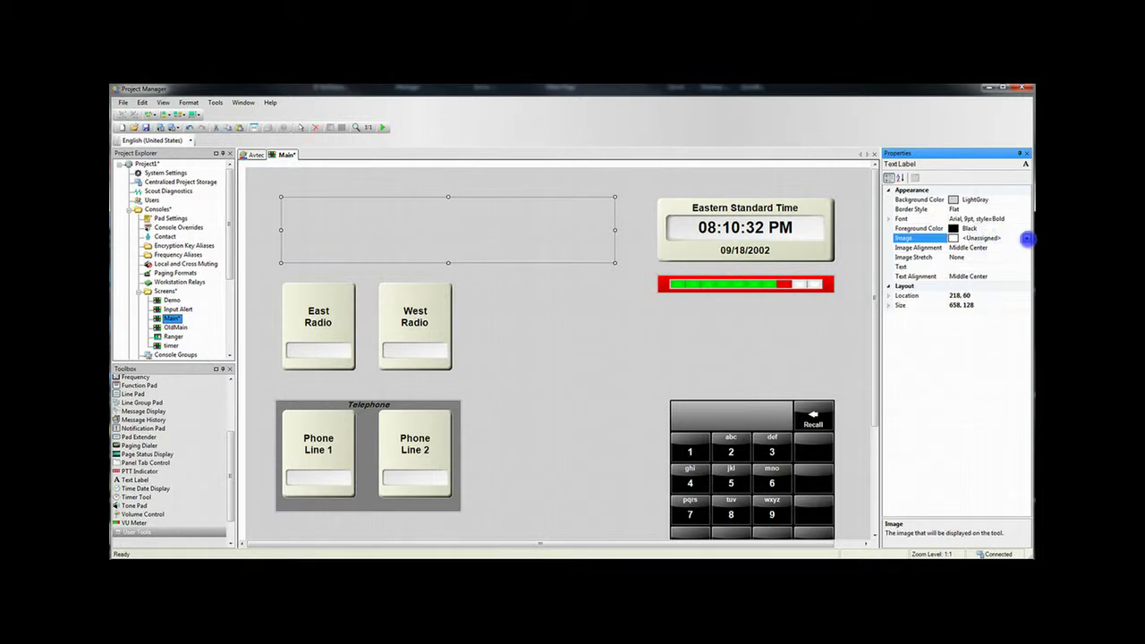
{"action": "left_click", "coordinate": [1026, 238]}
{"action": "key", "text": "Down"}
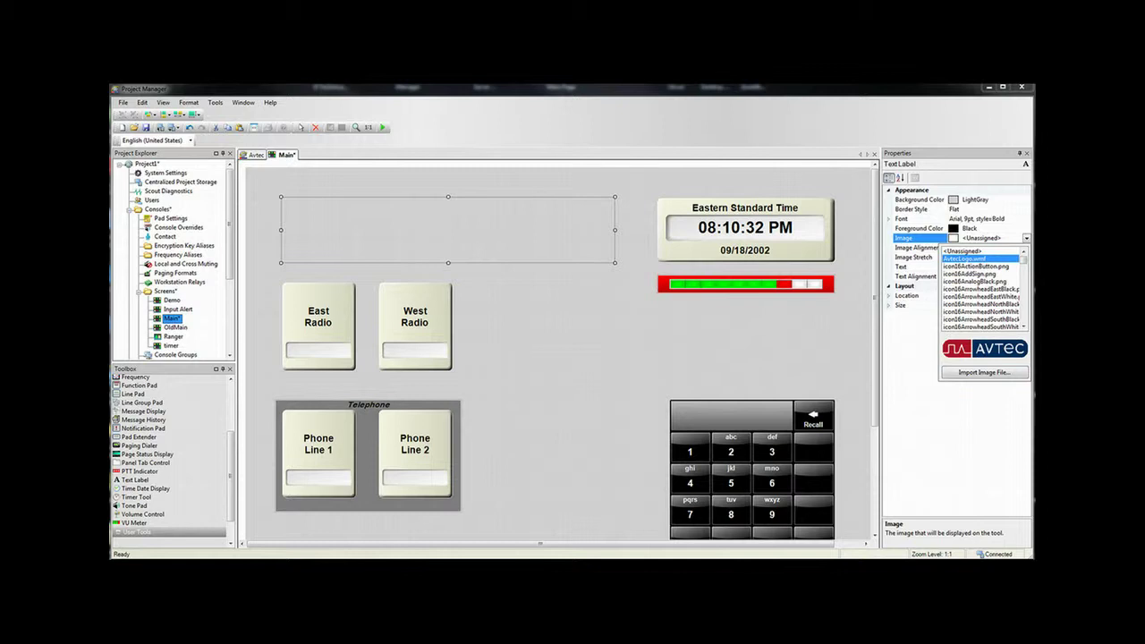
{"action": "left_click", "coordinate": [973, 258]}
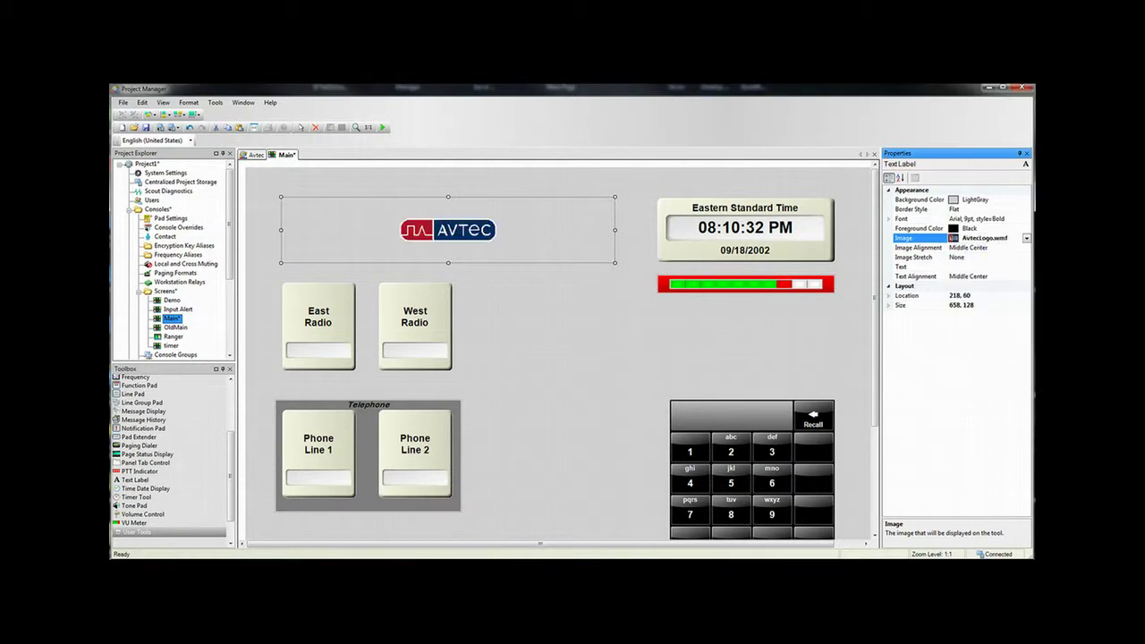
{"action": "left_click", "coordinate": [537, 372]}
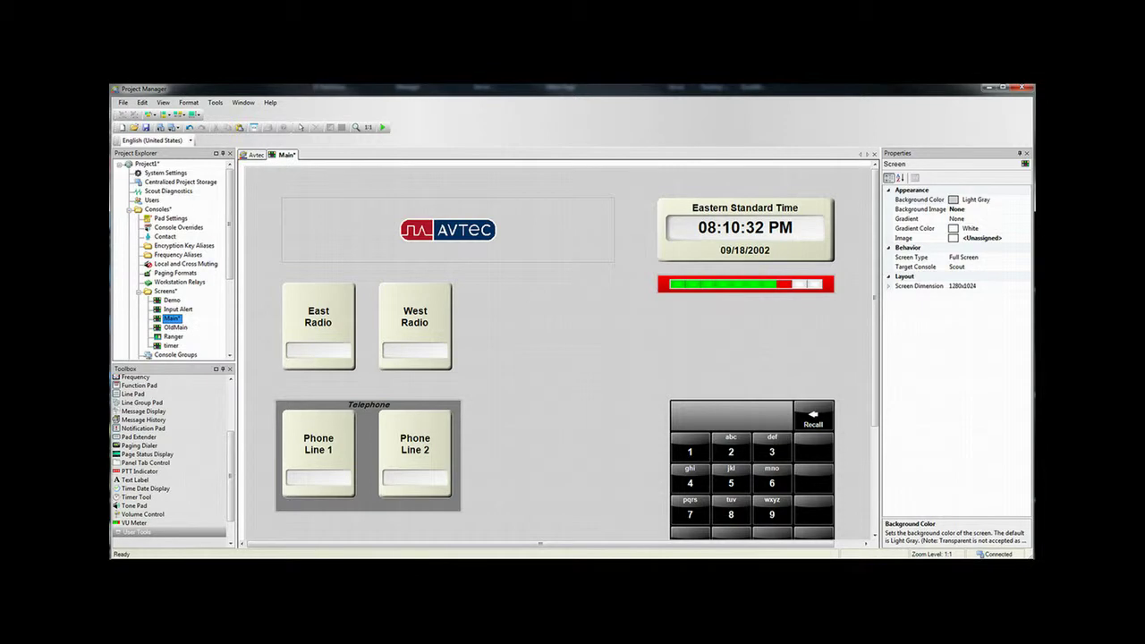
In the consoles' Pad Settings, set the color of the Unselect 1 function pad to Deep Sky Blue
{"action": "scroll", "coordinate": [554, 349], "scroll_direction": "down", "scroll_amount": 2}
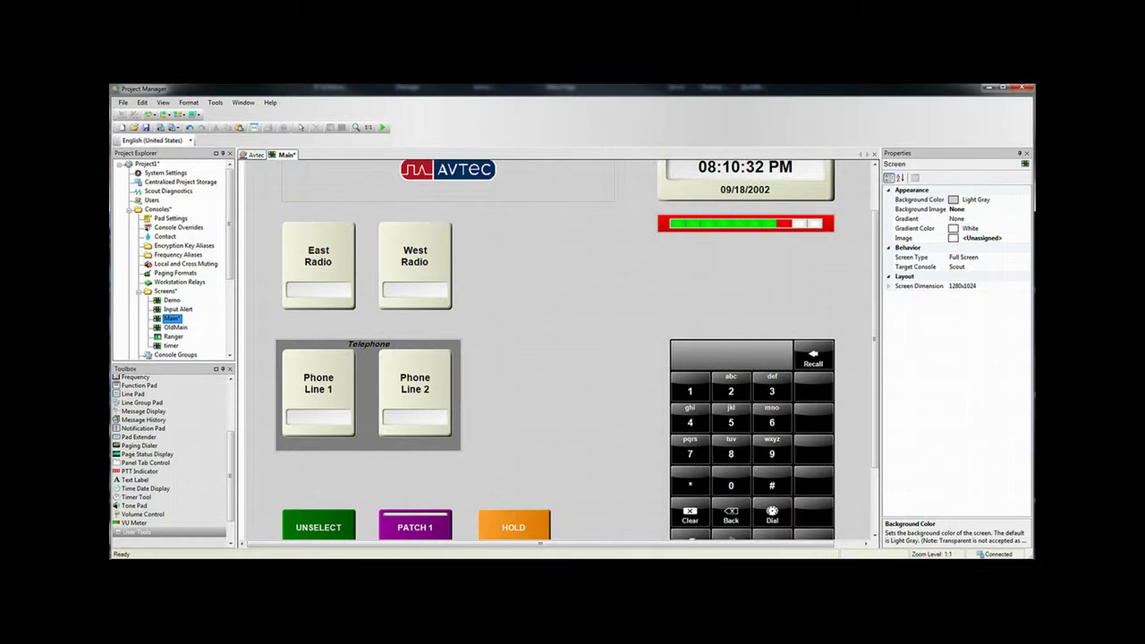
{"action": "double_click", "coordinate": [170, 219]}
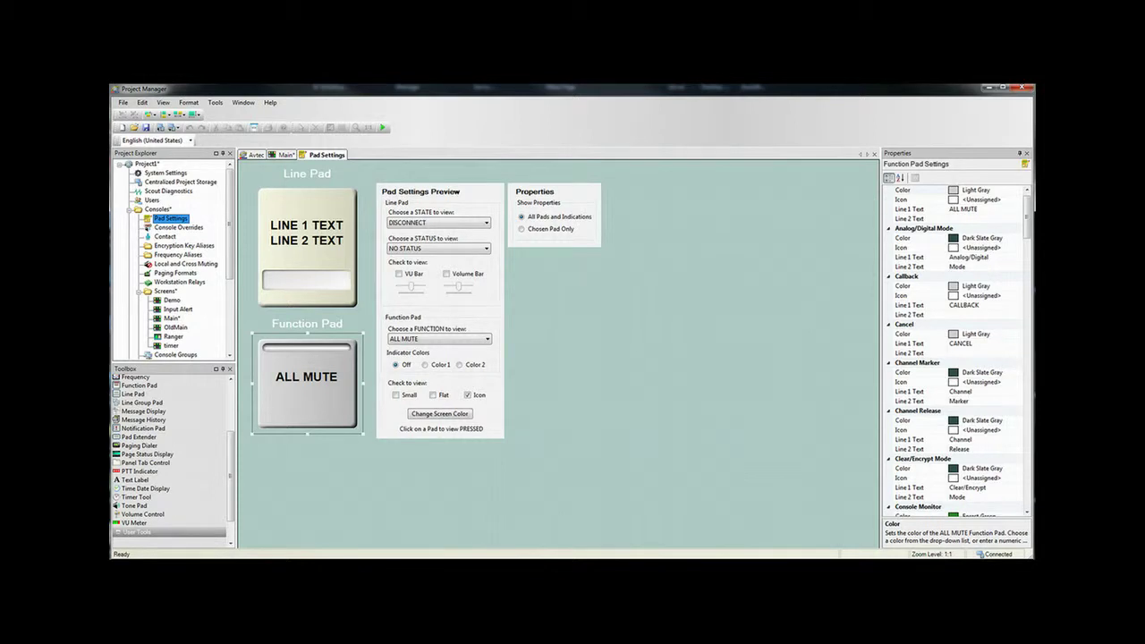
{"action": "left_click", "coordinate": [1026, 500]}
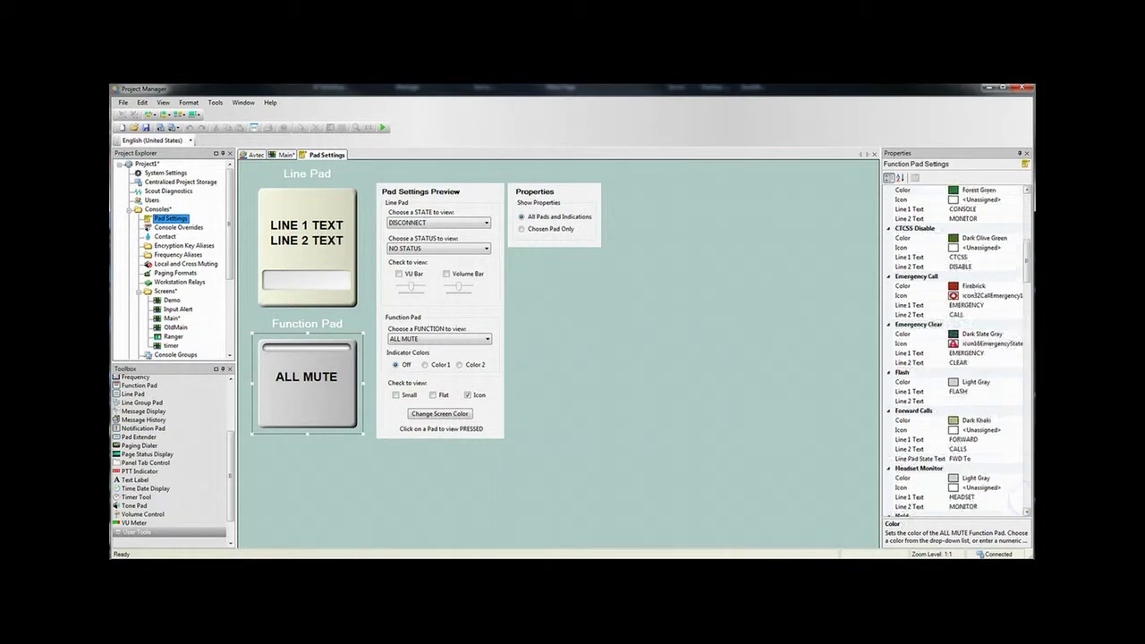
{"action": "left_click", "coordinate": [1026, 501]}
{"action": "left_click", "coordinate": [1027, 501]}
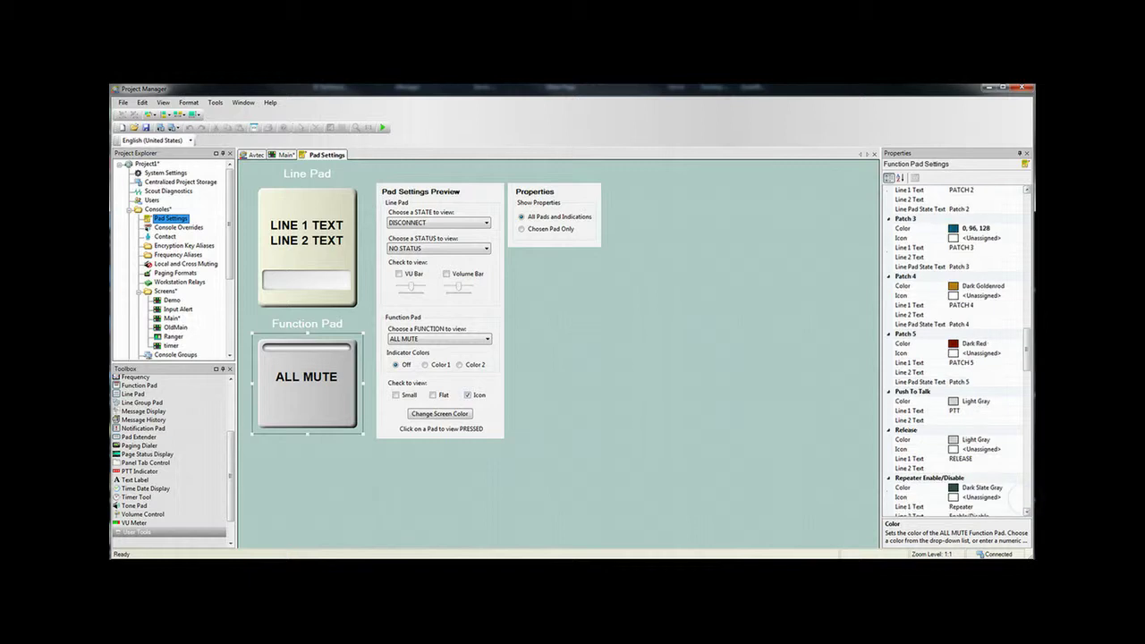
{"action": "left_click", "coordinate": [1027, 501]}
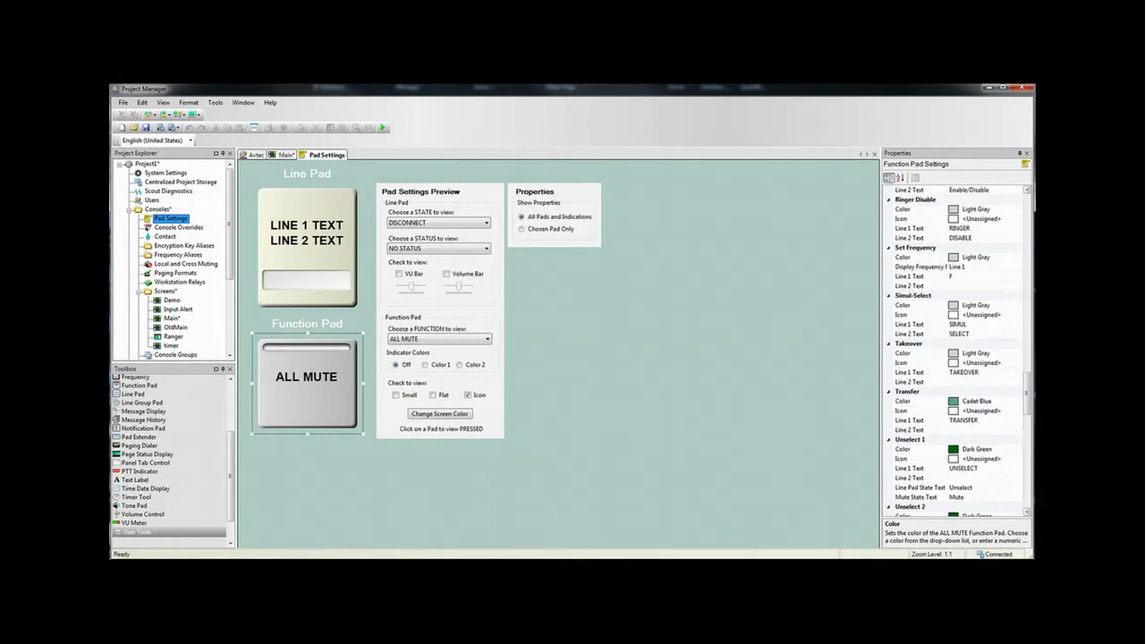
{"action": "left_click", "coordinate": [970, 448]}
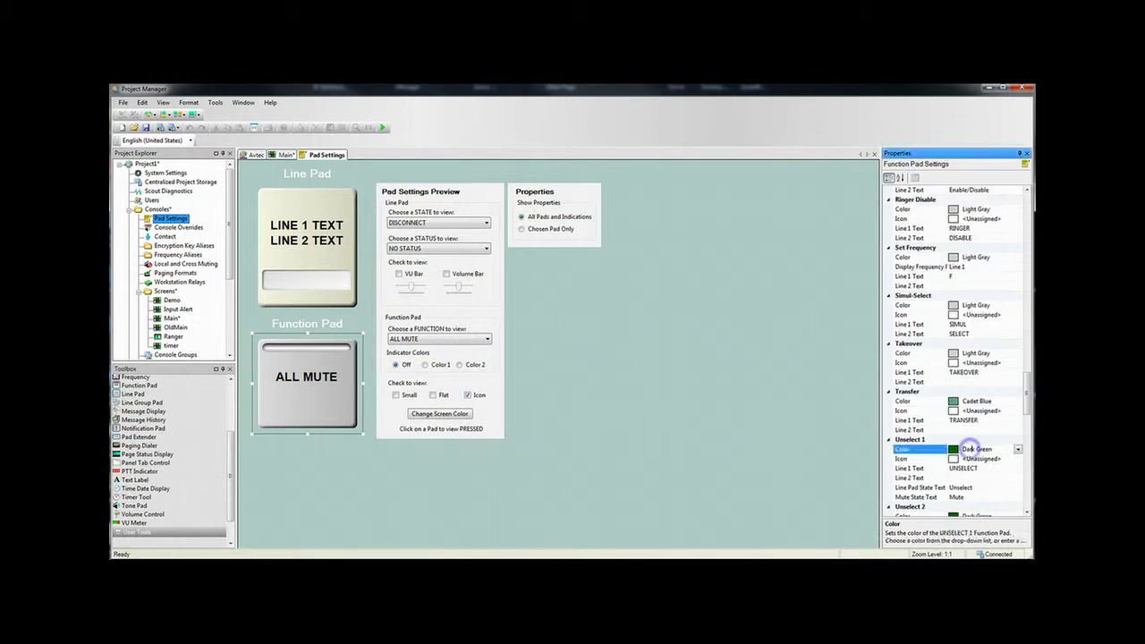
{"action": "left_click", "coordinate": [1017, 448]}
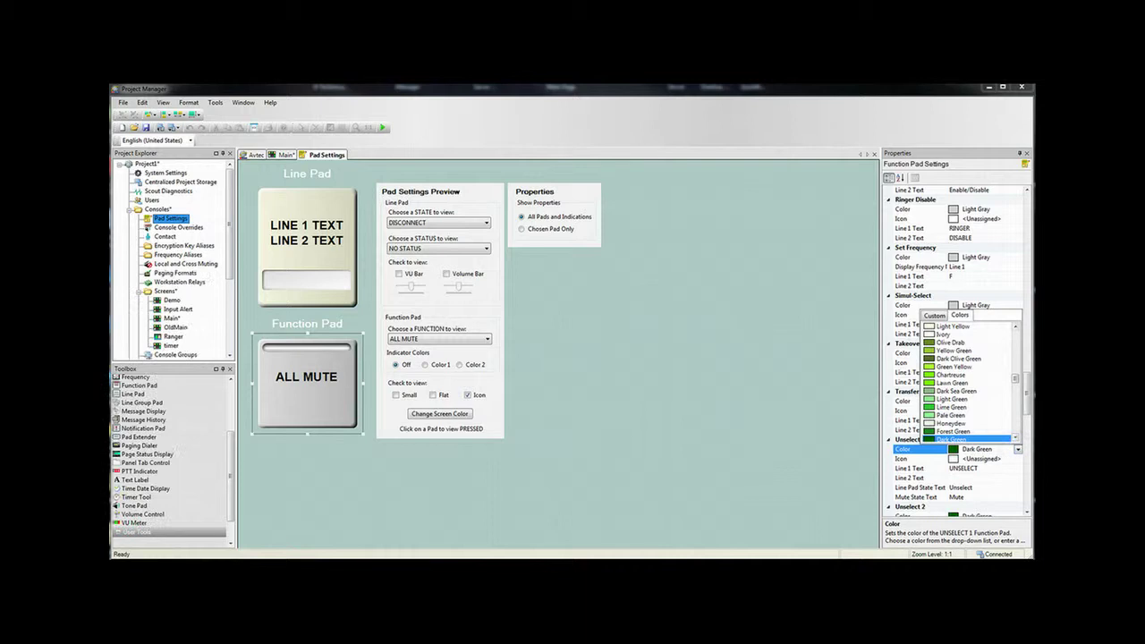
{"action": "left_click", "coordinate": [1016, 424]}
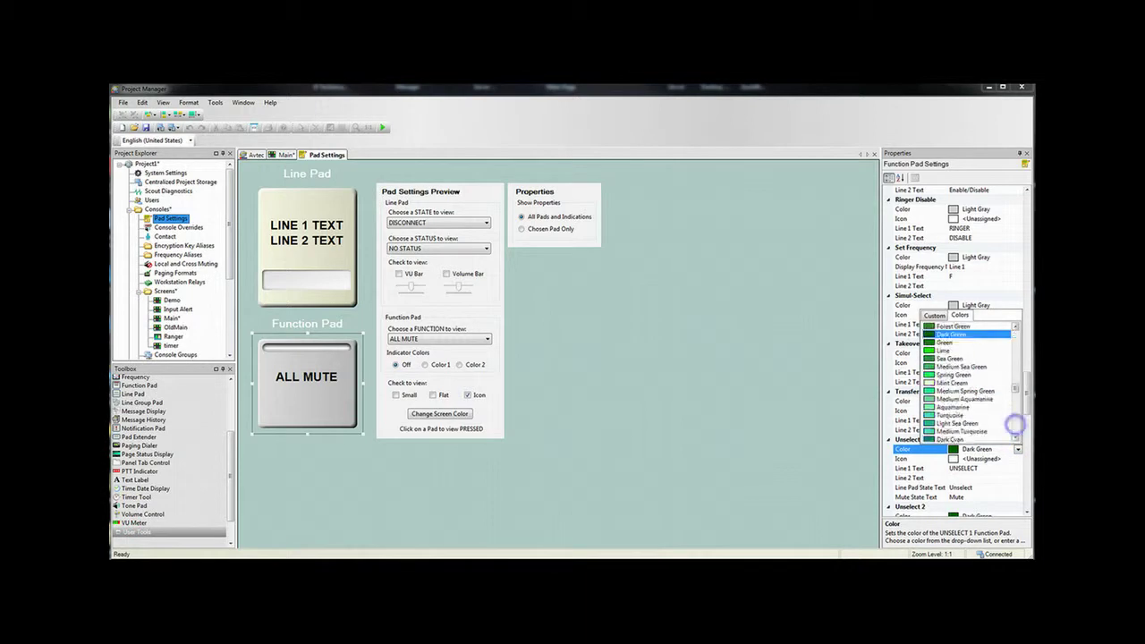
{"action": "left_click", "coordinate": [1015, 423]}
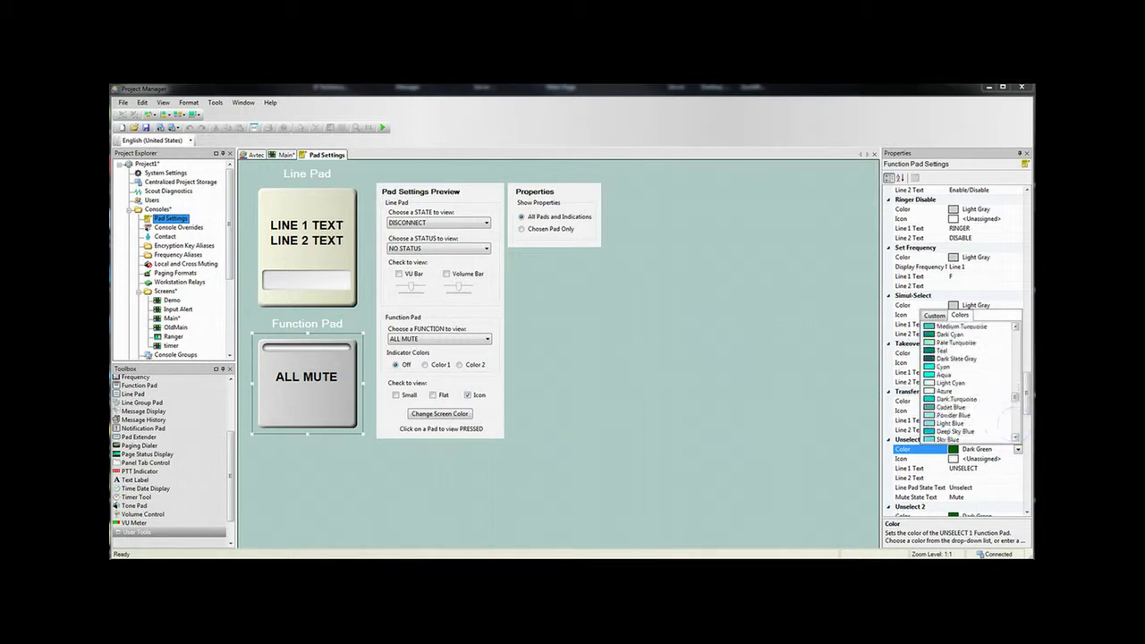
{"action": "left_click", "coordinate": [955, 431]}
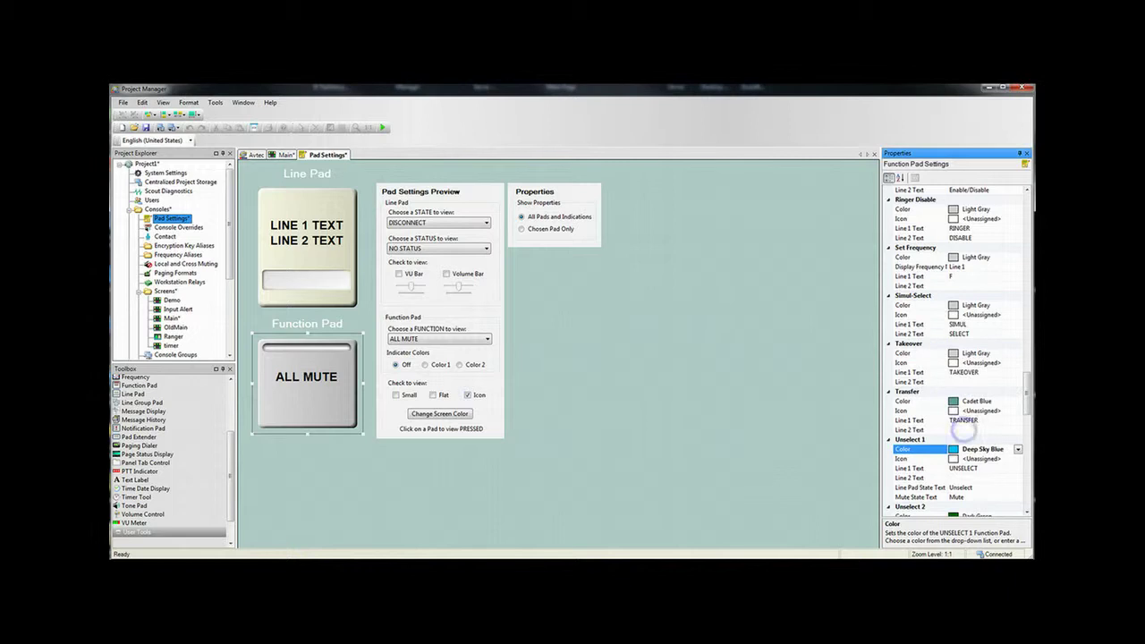
Set the Unselect 1 pad's Line 1 Text to "MONITOR" and its Line Pad State Text to "Monitor"
{"action": "left_click", "coordinate": [983, 468]}
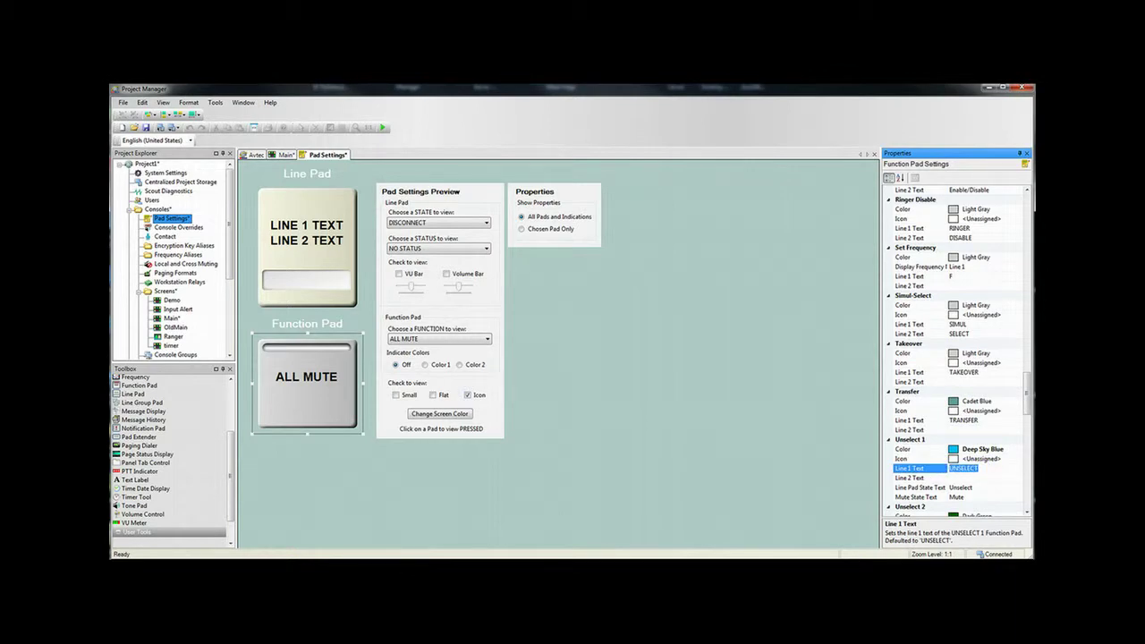
{"action": "type", "text": "MONITOR"}
{"action": "left_click", "coordinate": [921, 487]}
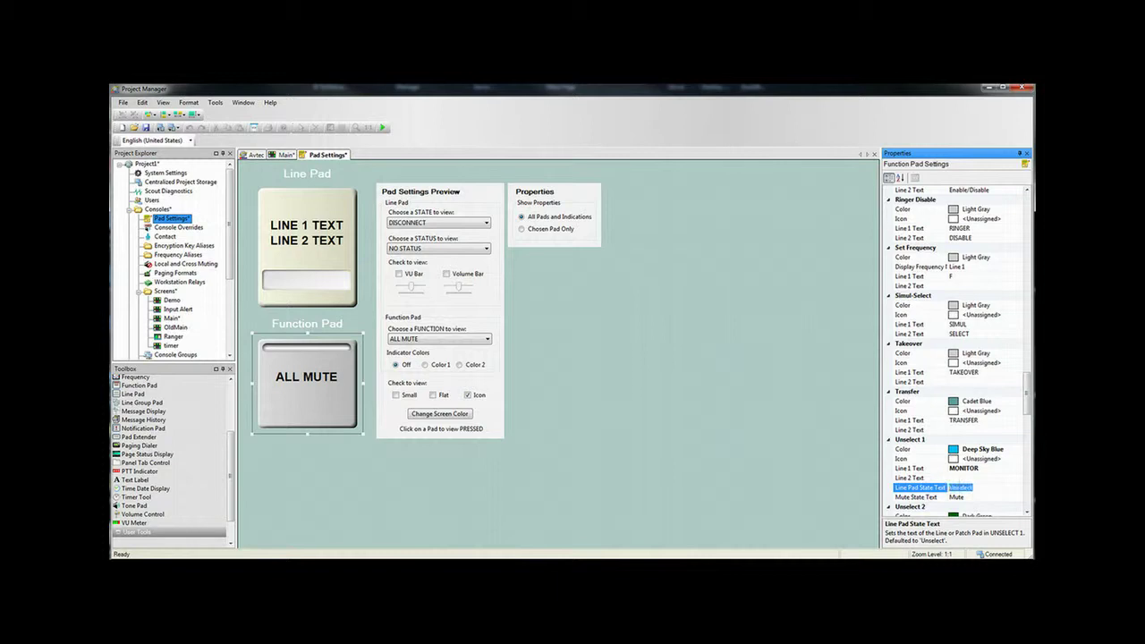
{"action": "type", "text": "Monitor"}
Set the line pad's color for the SELECT state to Forest Green
{"action": "scroll", "coordinate": [952, 349], "scroll_direction": "down", "scroll_amount": 10}
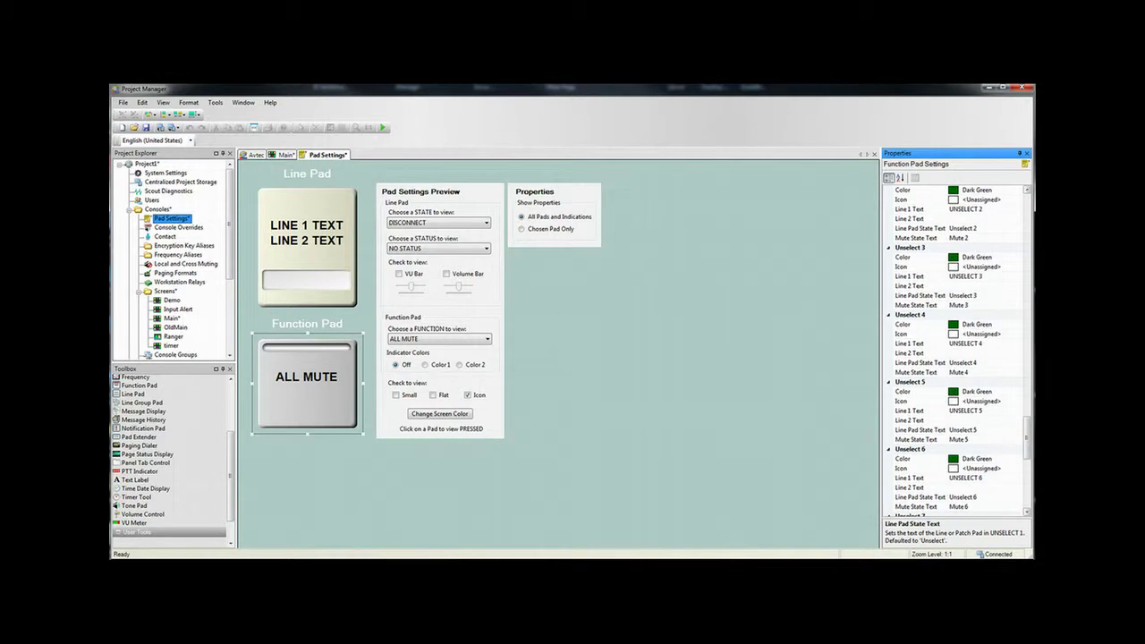
{"action": "left_click", "coordinate": [306, 246]}
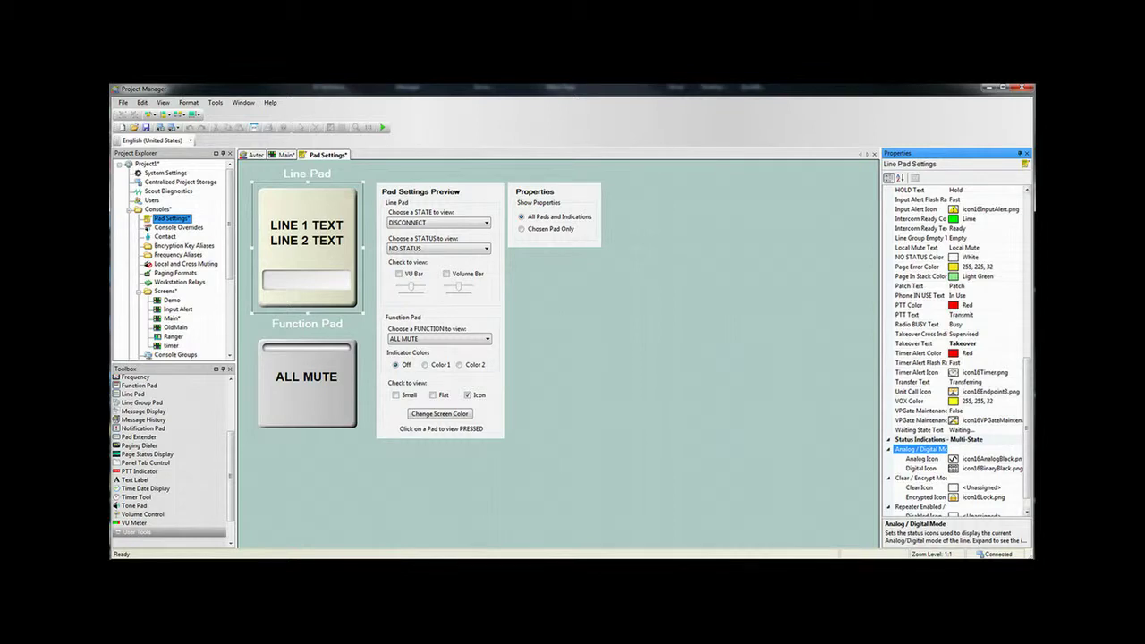
{"action": "scroll", "coordinate": [1024, 193], "scroll_direction": "up", "scroll_amount": 10}
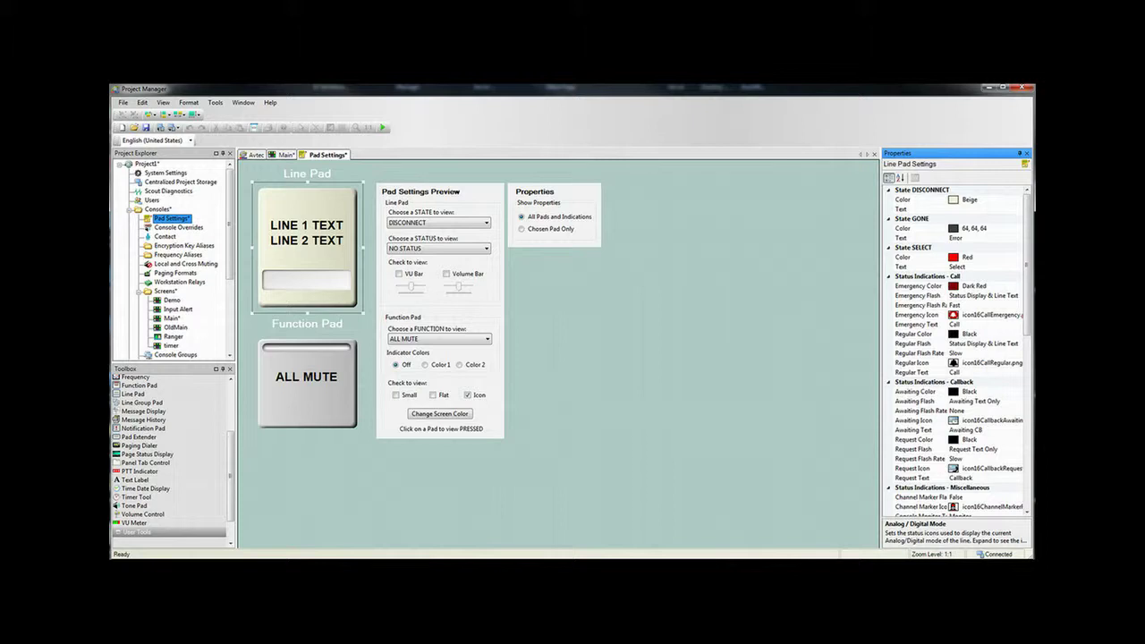
{"action": "left_click", "coordinate": [967, 258]}
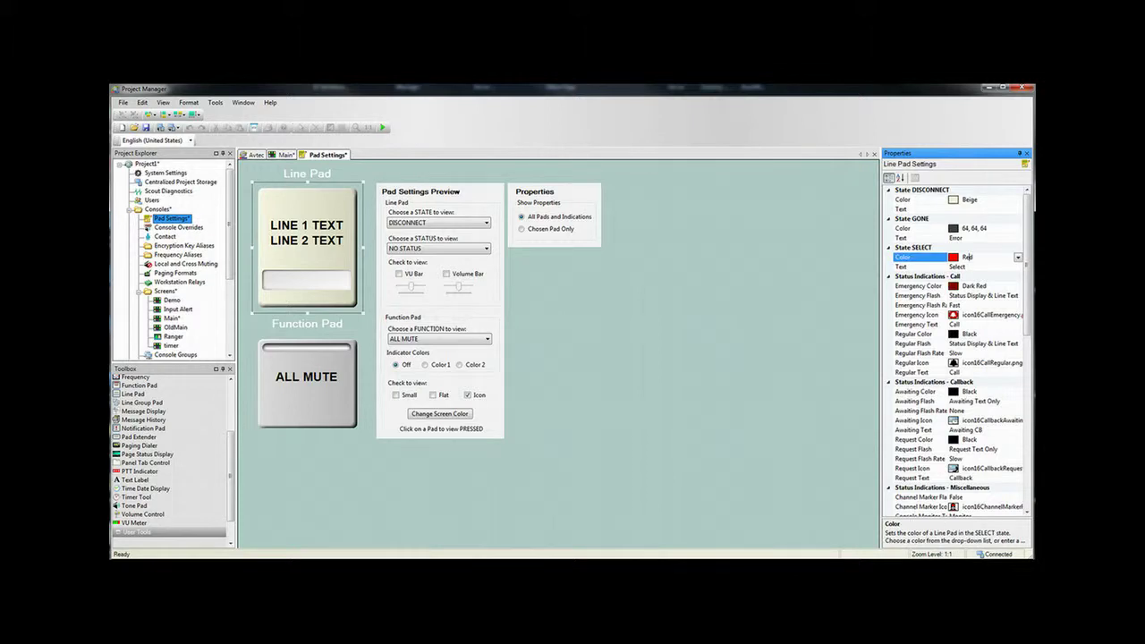
{"action": "left_click", "coordinate": [1017, 257]}
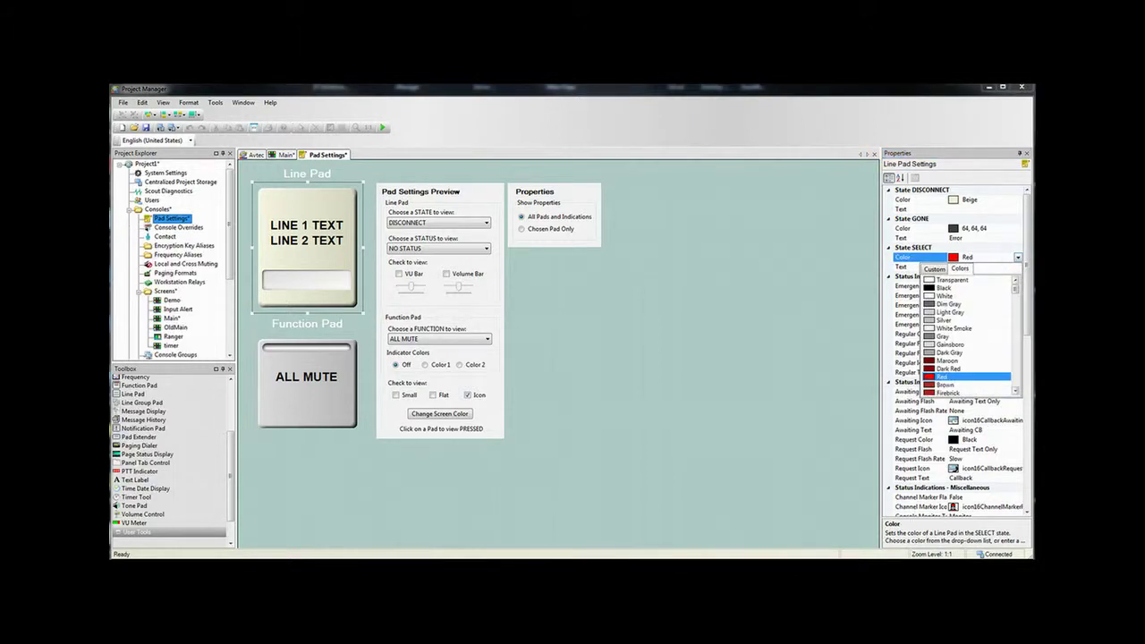
{"action": "scroll", "coordinate": [1017, 375], "scroll_direction": "down", "scroll_amount": 12}
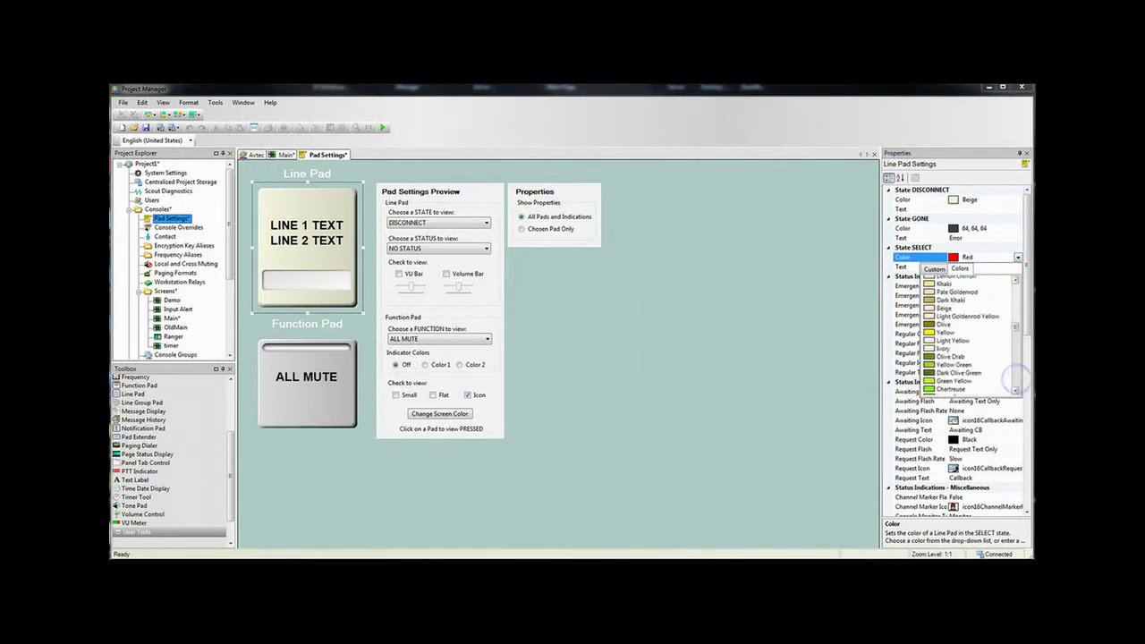
{"action": "scroll", "coordinate": [1017, 380], "scroll_direction": "down", "scroll_amount": 4}
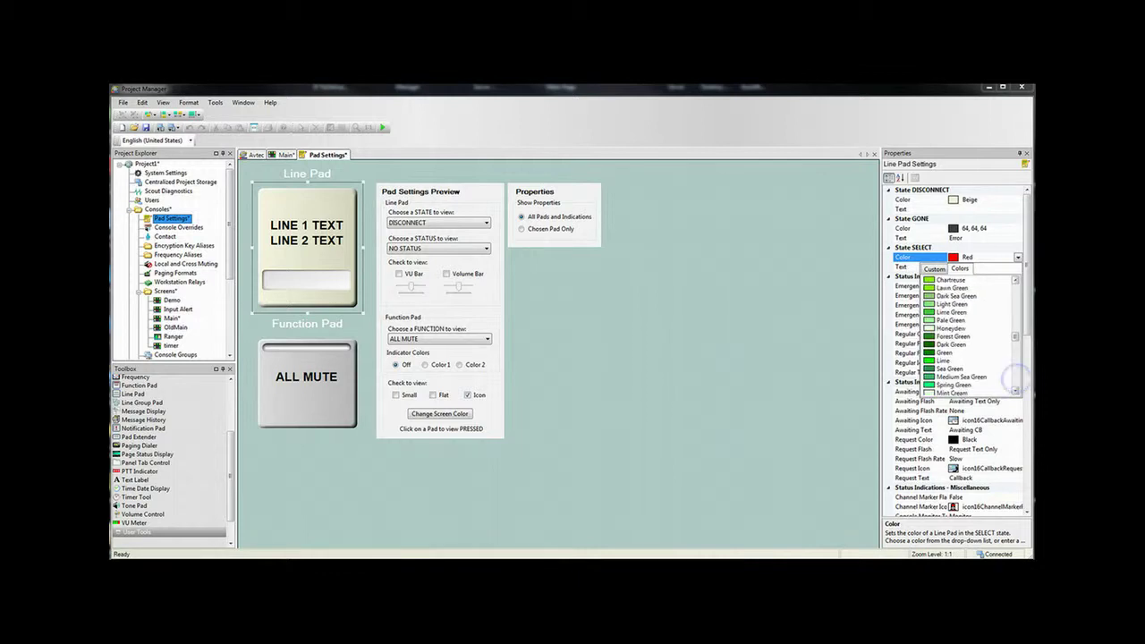
{"action": "left_click", "coordinate": [953, 336]}
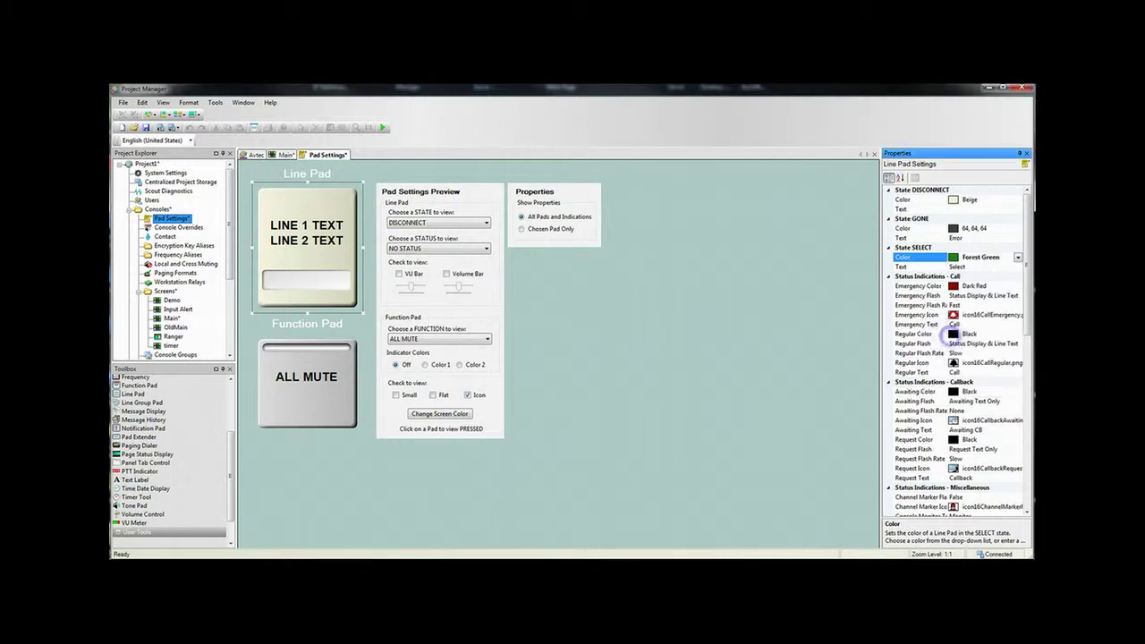
Save the project and send all project files to Centralized Project Storage, overwriting the current runtime project
{"action": "left_click", "coordinate": [669, 368]}
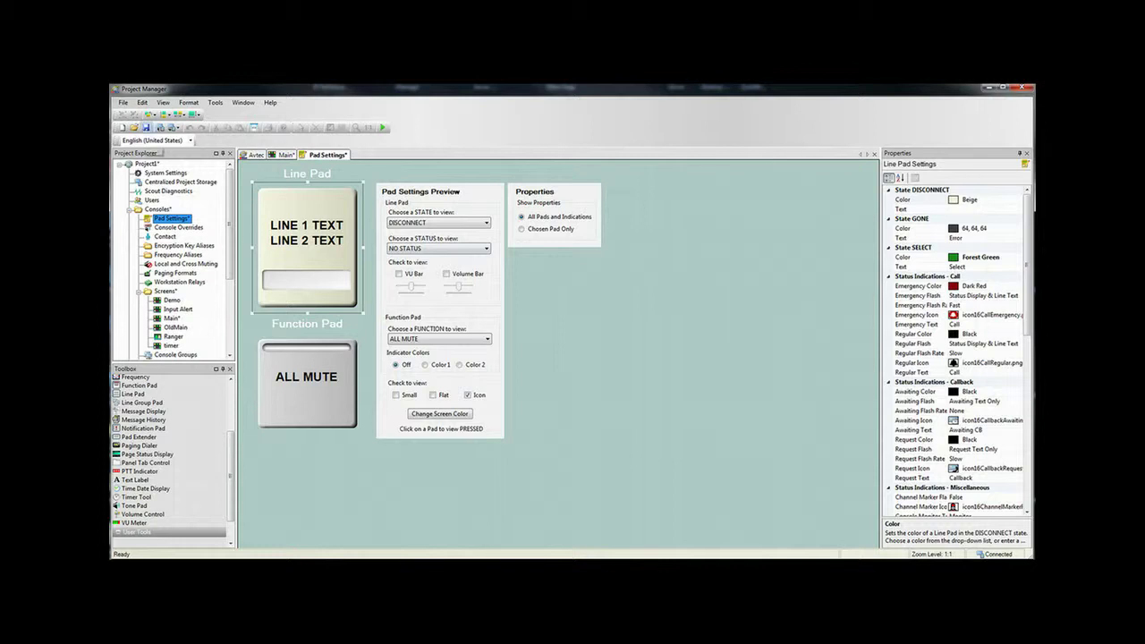
{"action": "left_click", "coordinate": [147, 127]}
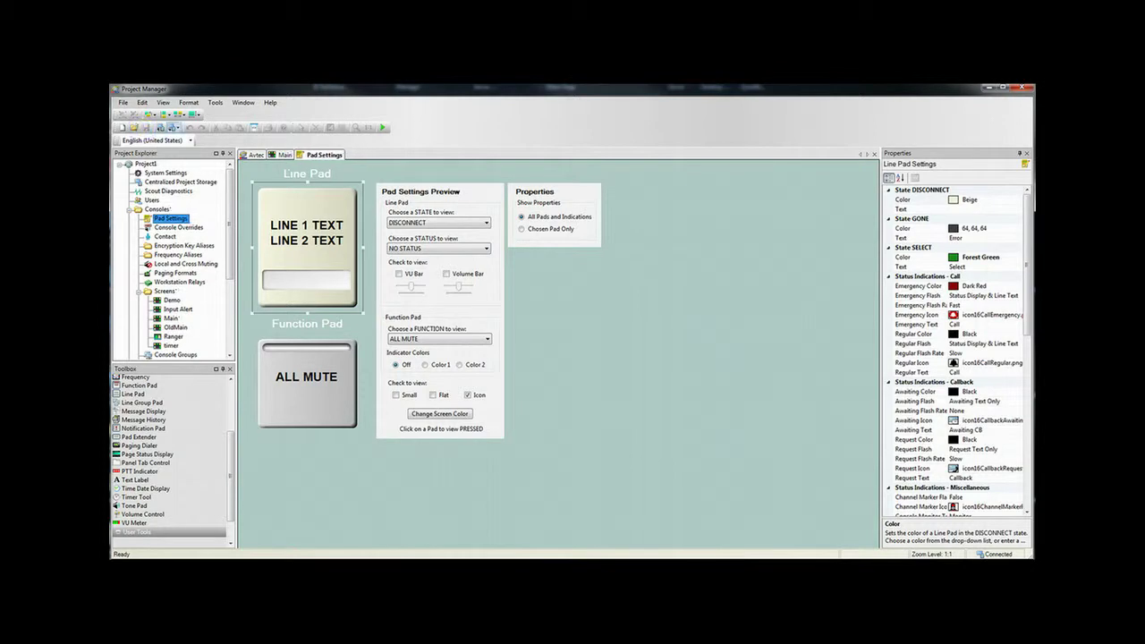
{"action": "left_click", "coordinate": [174, 127]}
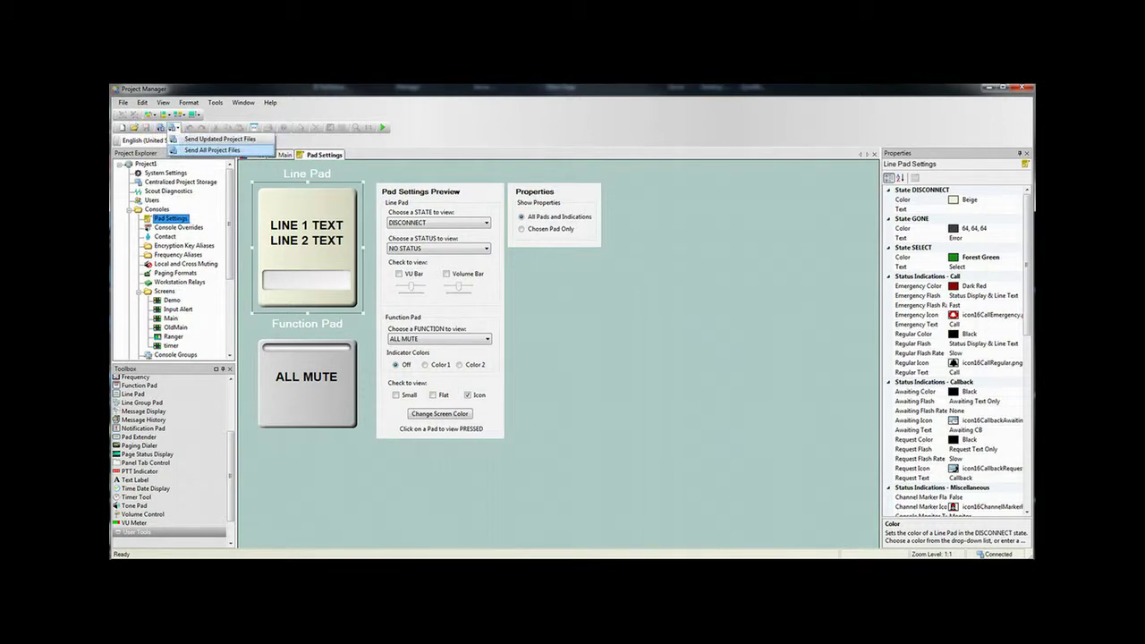
{"action": "left_click", "coordinate": [212, 150]}
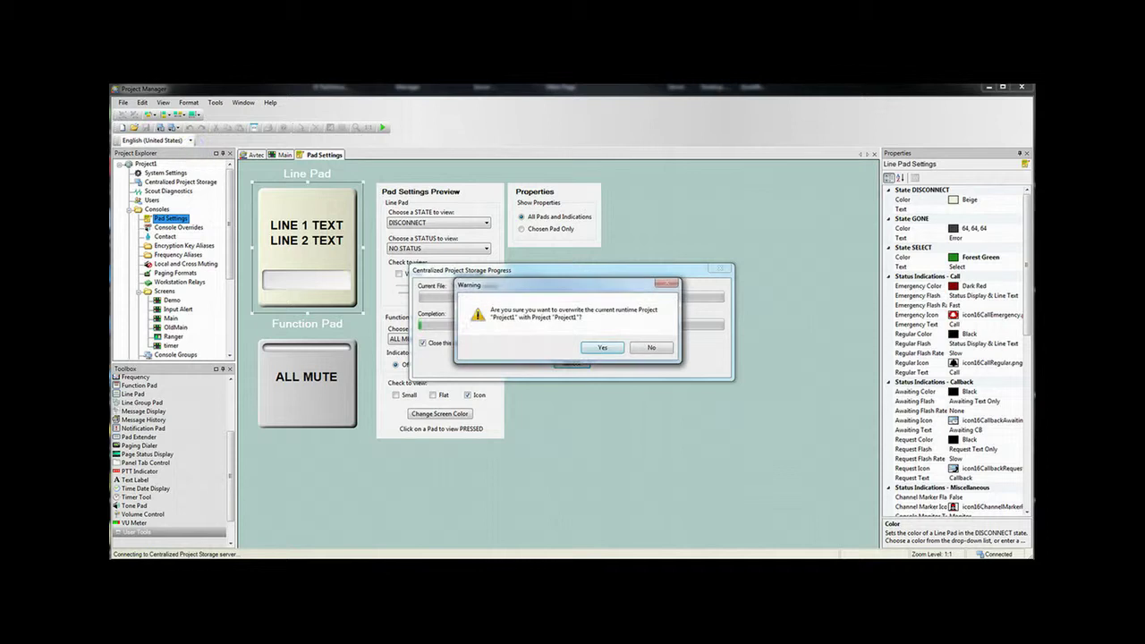
{"action": "left_click", "coordinate": [602, 347]}
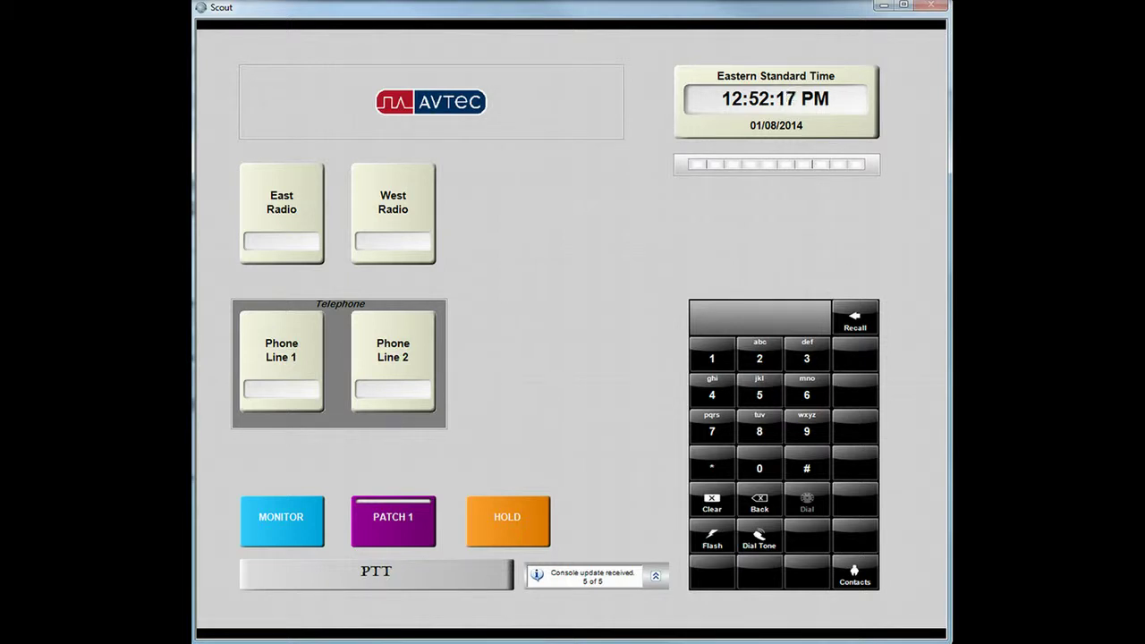
In the Scout console, select and deselect the East Radio line pad, and put it in the Monitor state
{"action": "left_click", "coordinate": [282, 201]}
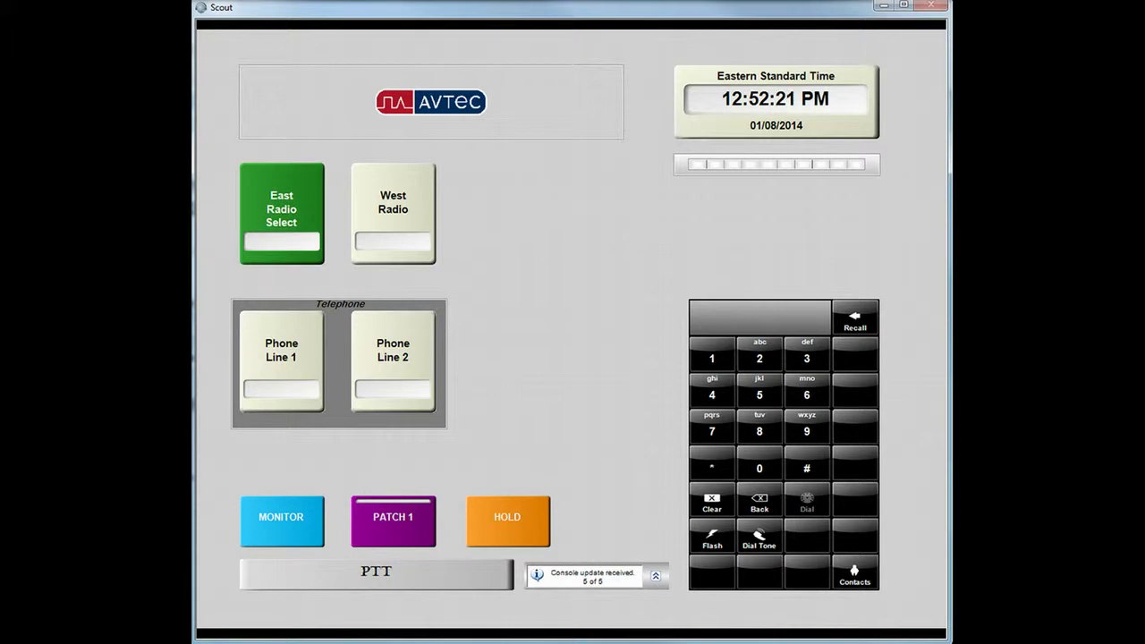
{"action": "left_click", "coordinate": [304, 181]}
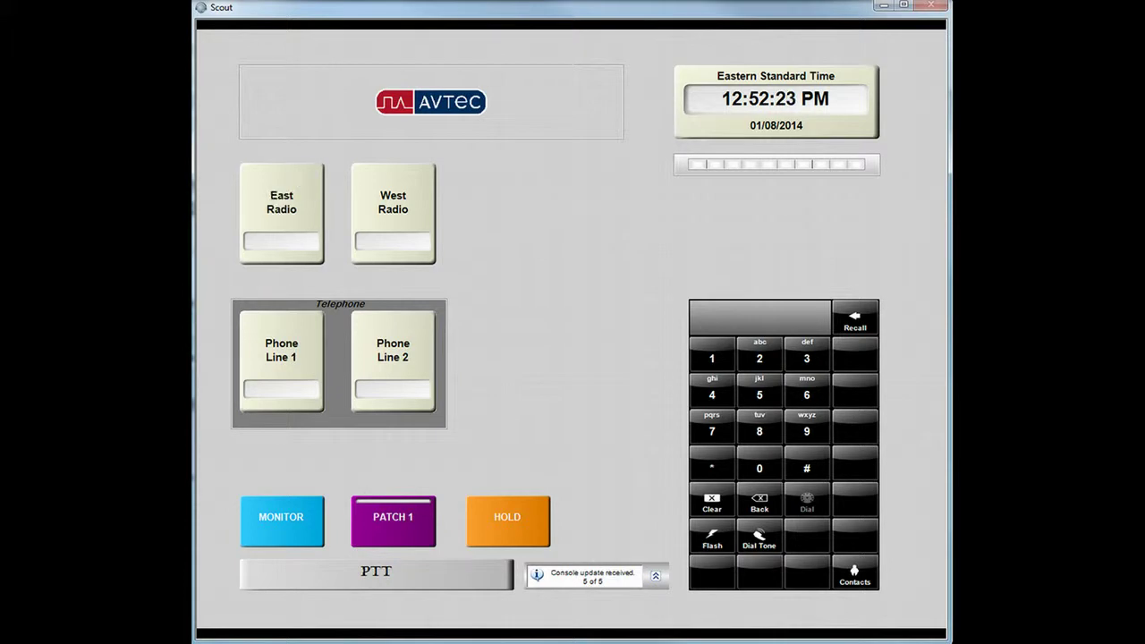
{"action": "left_click", "coordinate": [281, 524]}
{"action": "left_click", "coordinate": [282, 201]}
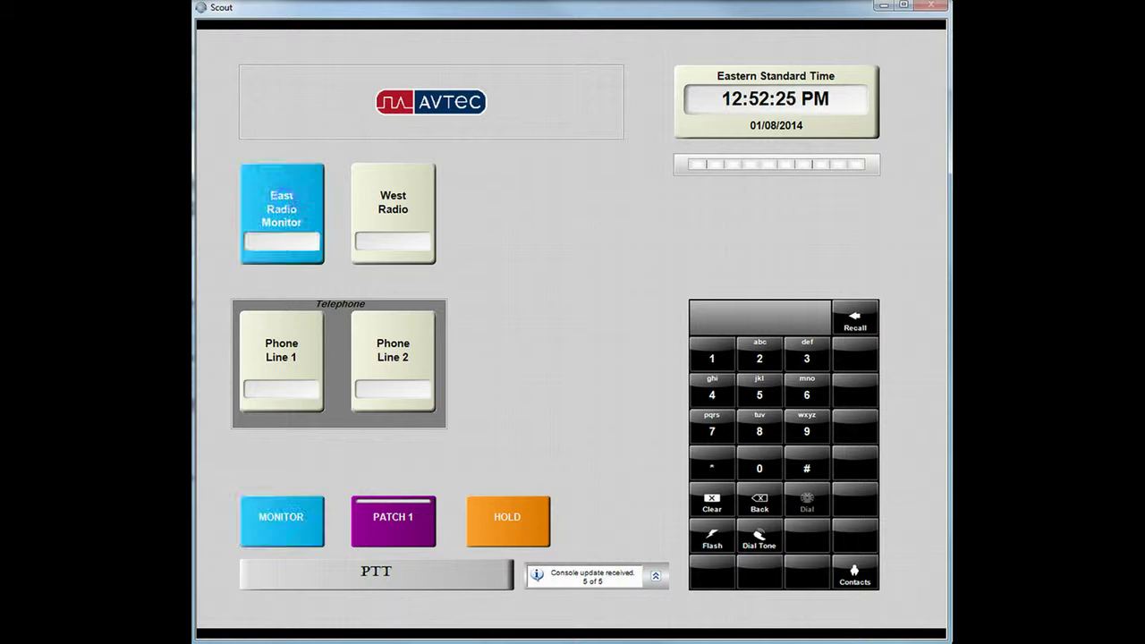